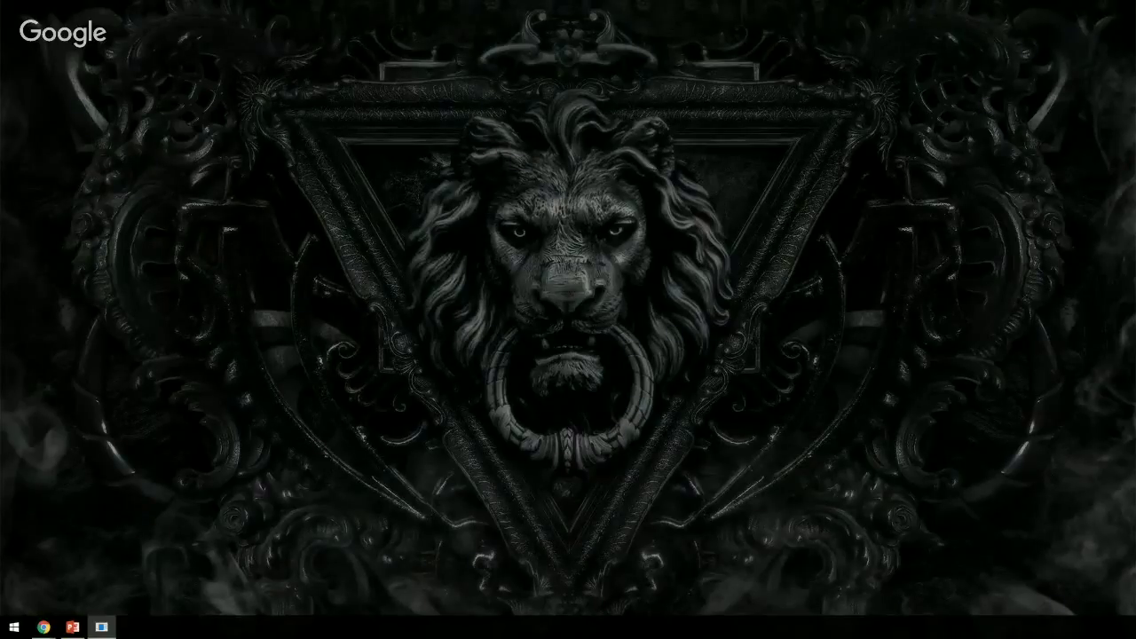
- Move the MainWindow sport data test app window into the centre of the screen
left_click_drag(147, 25, 560, 61)
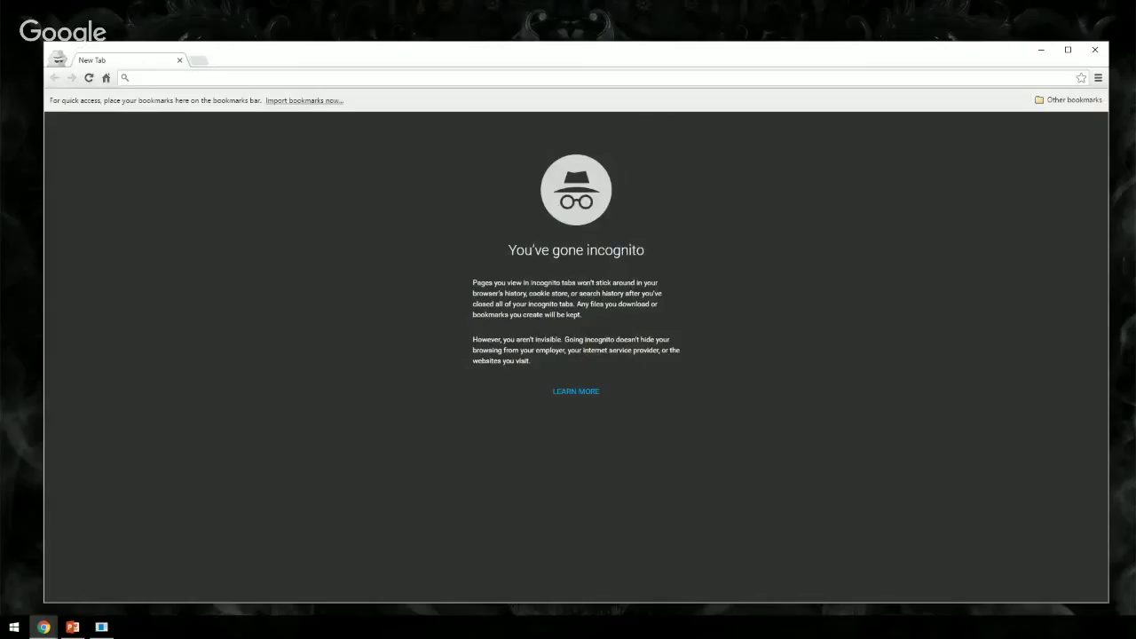
- Load habitat.local and go through MODULES > Feature to the IoT page's Get Moving! block
type("habitat.local/")
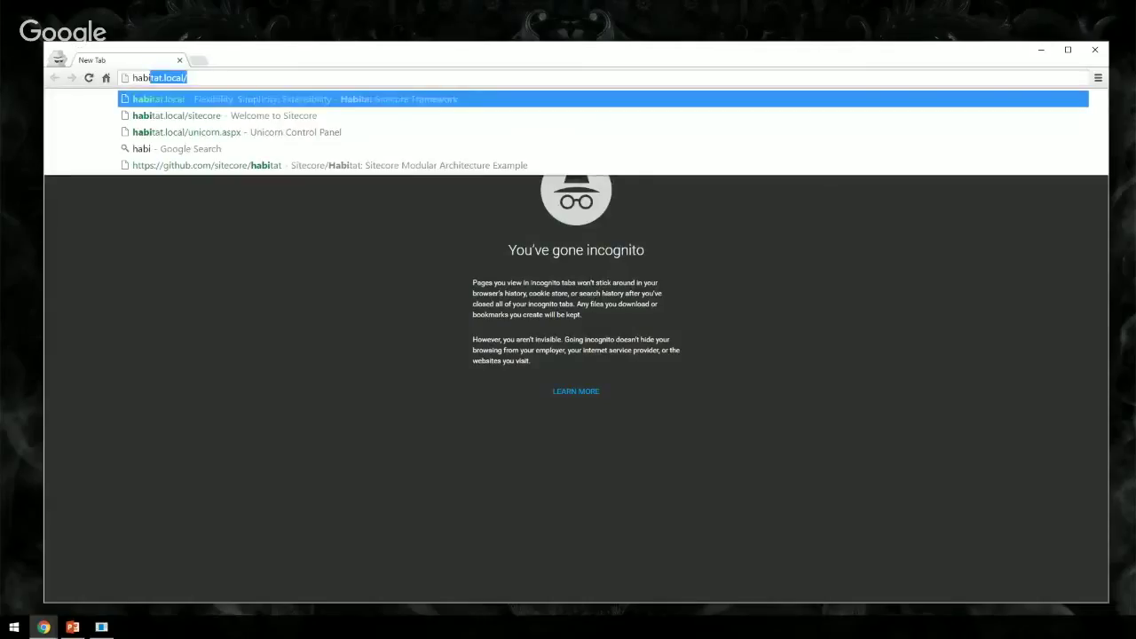
key("Return")
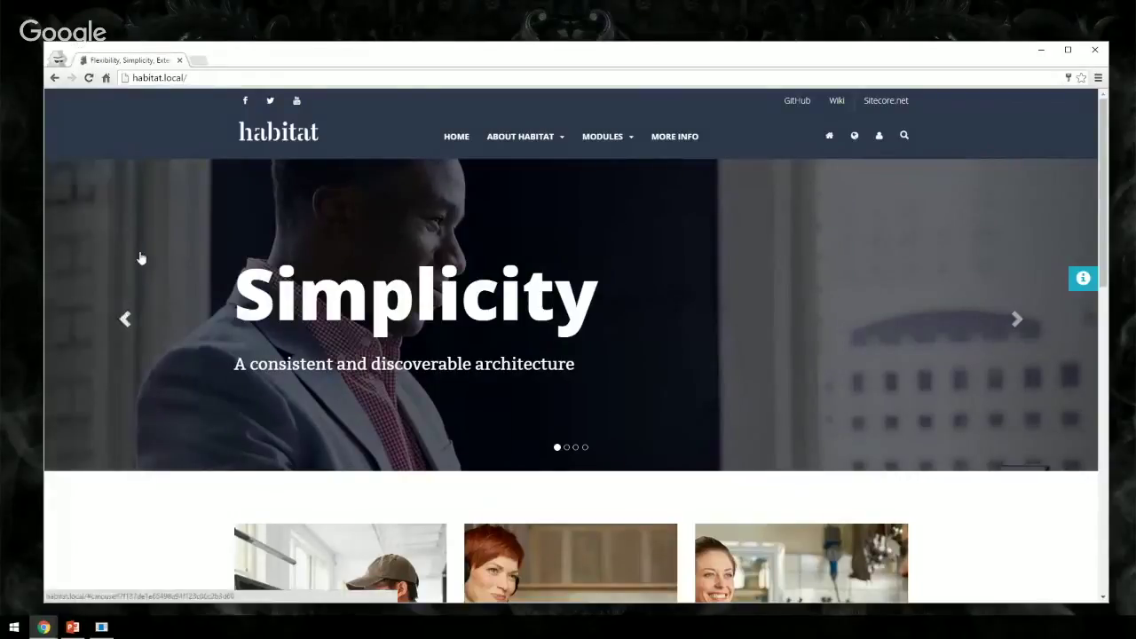
left_click(594, 139)
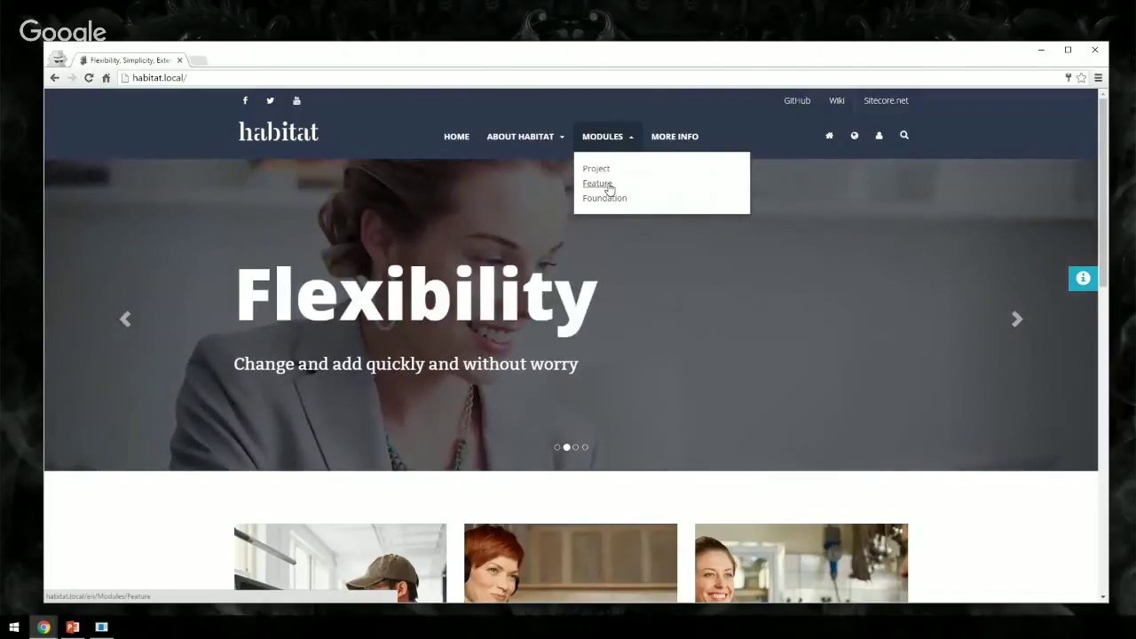
left_click(609, 189)
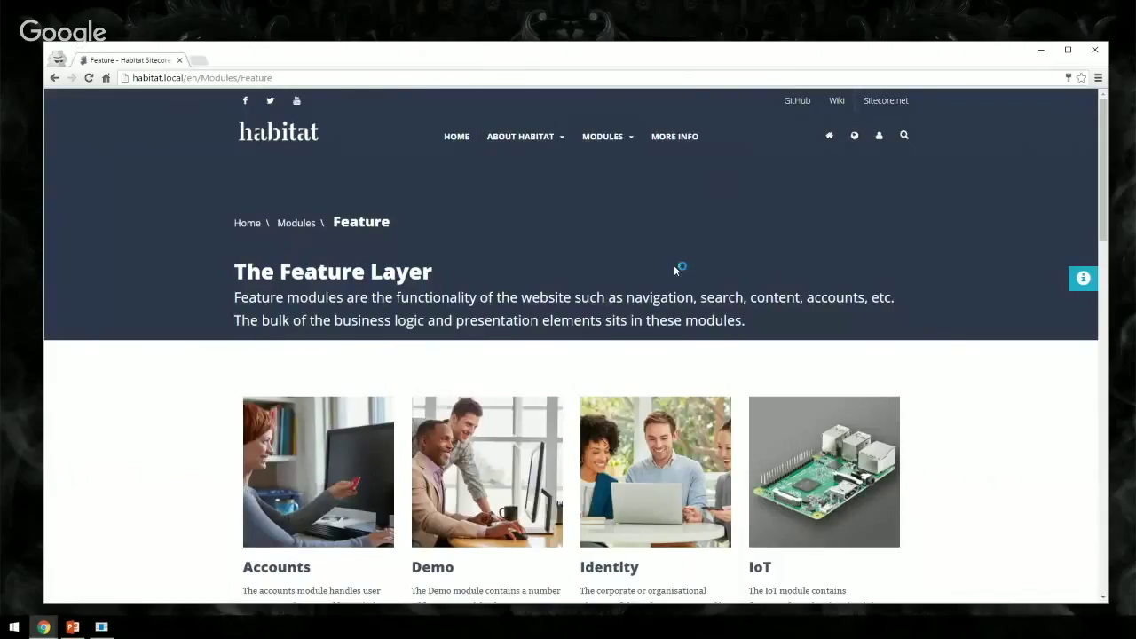
left_click(814, 462)
scroll(847, 447, "down", 3)
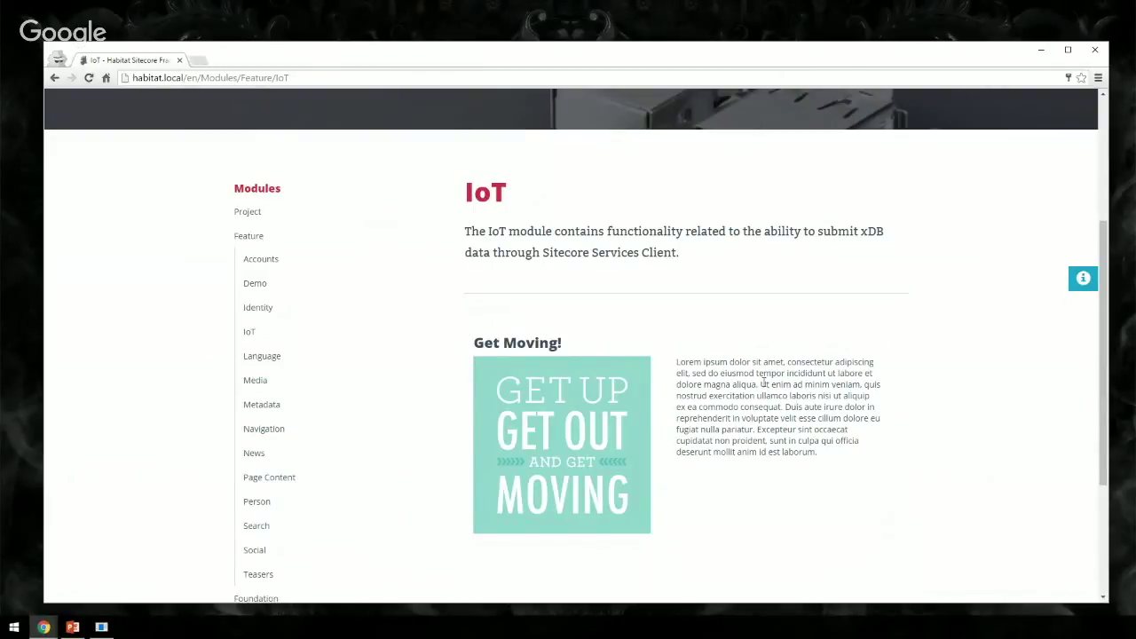
scroll(619, 372, "up", 1)
scroll(619, 372, "up", 2)
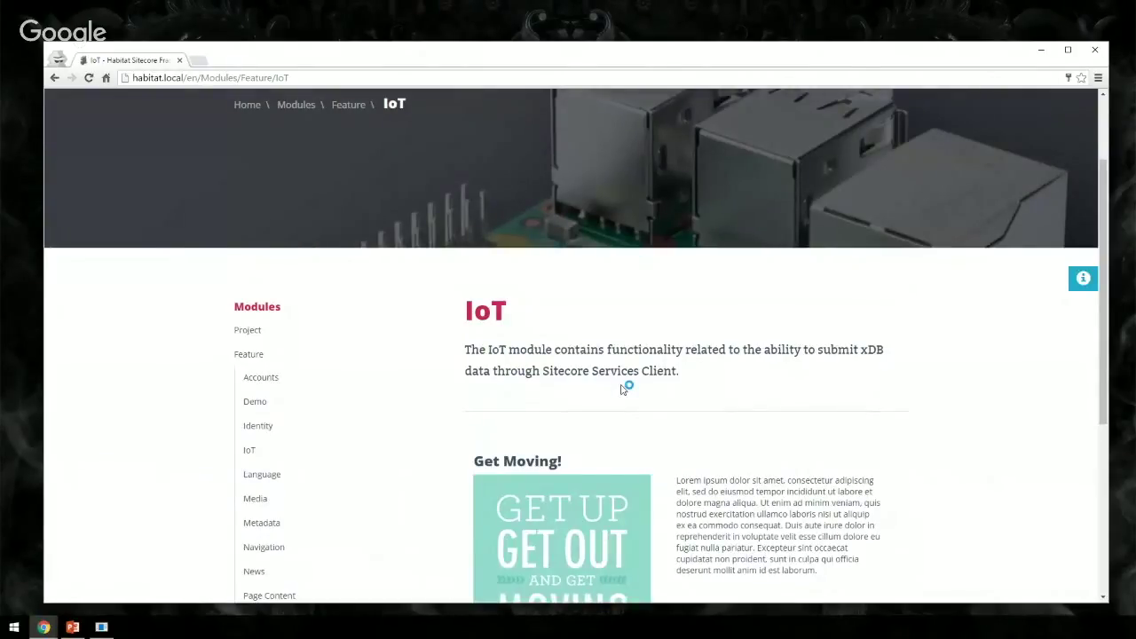
scroll(625, 388, "up", 3)
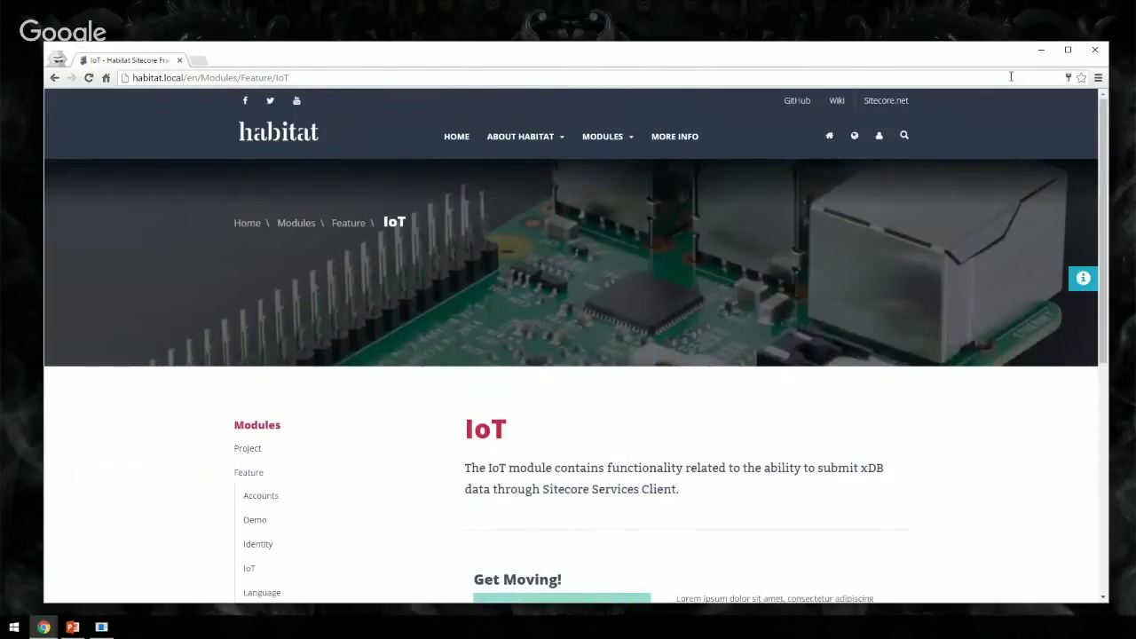
- Send a 1.3-mile Swimming session for the first test contact from the test app
left_click(1041, 50)
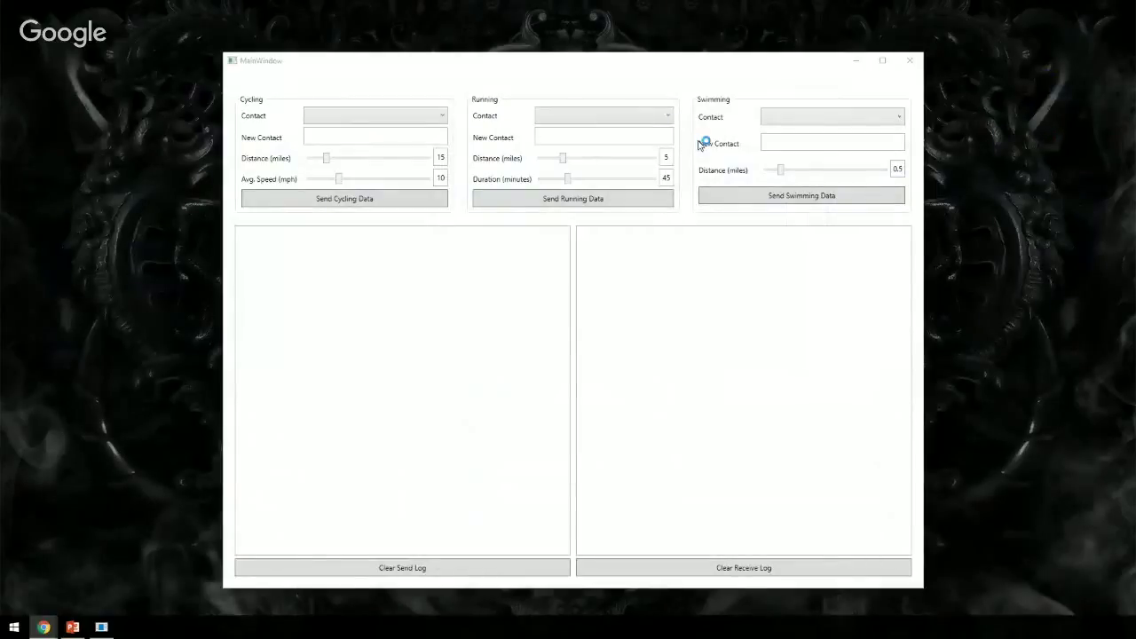
left_click(812, 116)
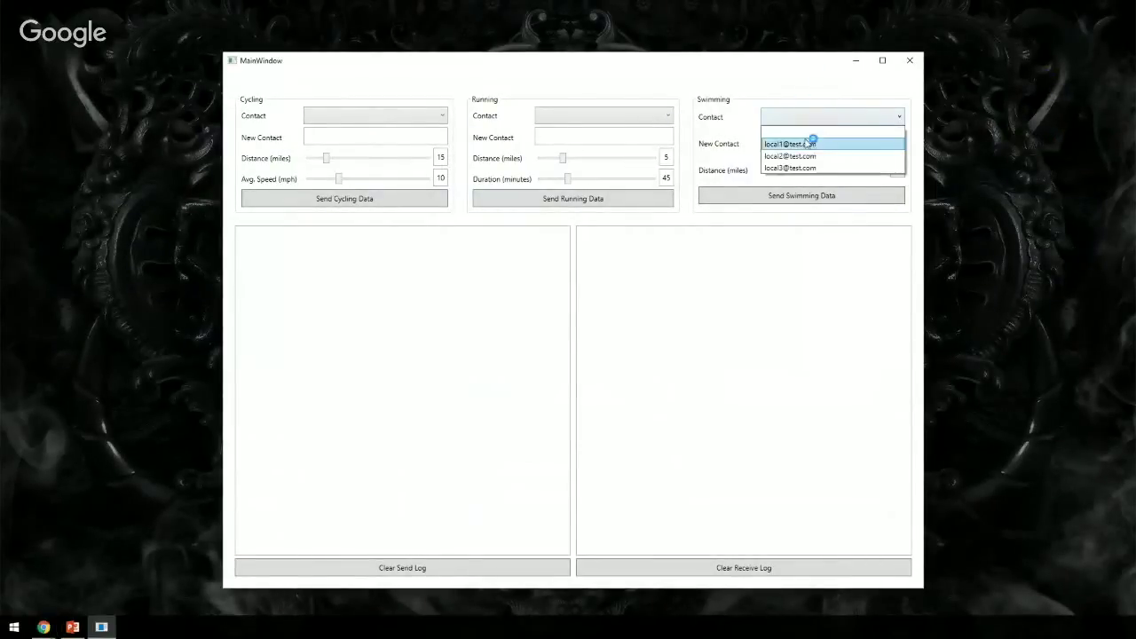
left_click(809, 144)
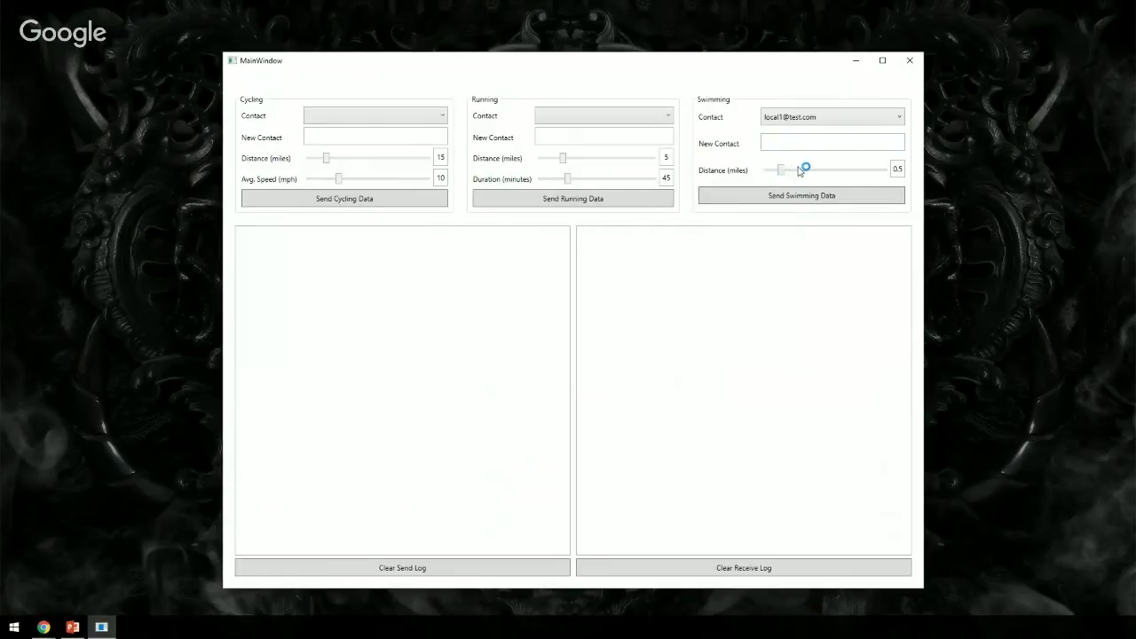
mouse_move(798, 169)
left_mouse_down()
mouse_move(784, 169)
mouse_move(816, 169)
left_mouse_up()
left_click(815, 199)
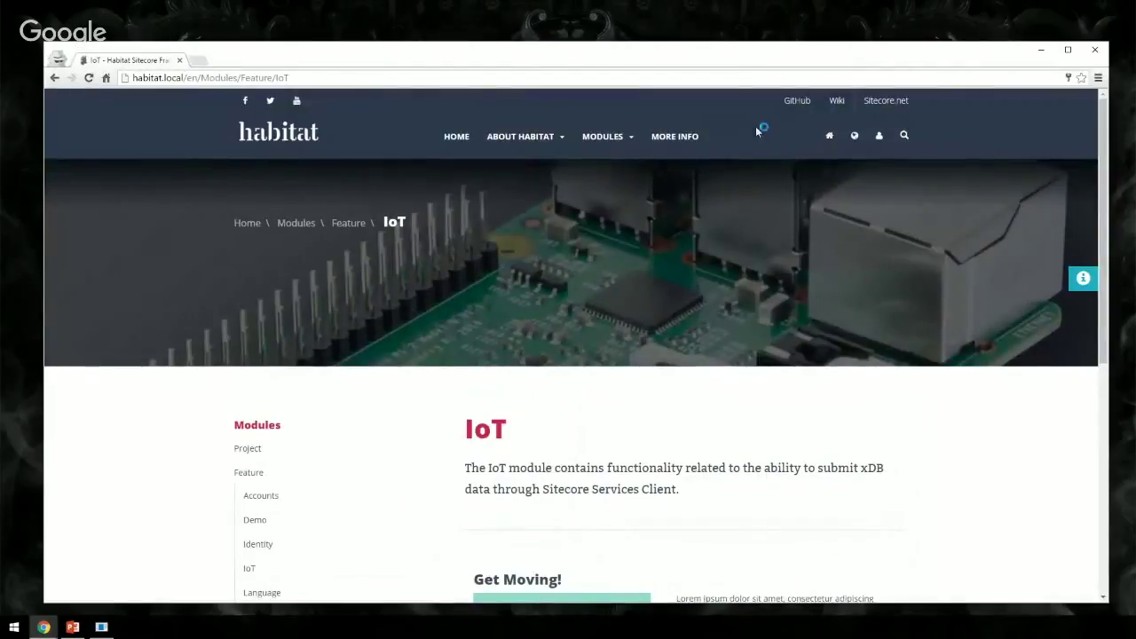
- Log in to Habitat with the first test contact's e-mail and password
left_click(881, 138)
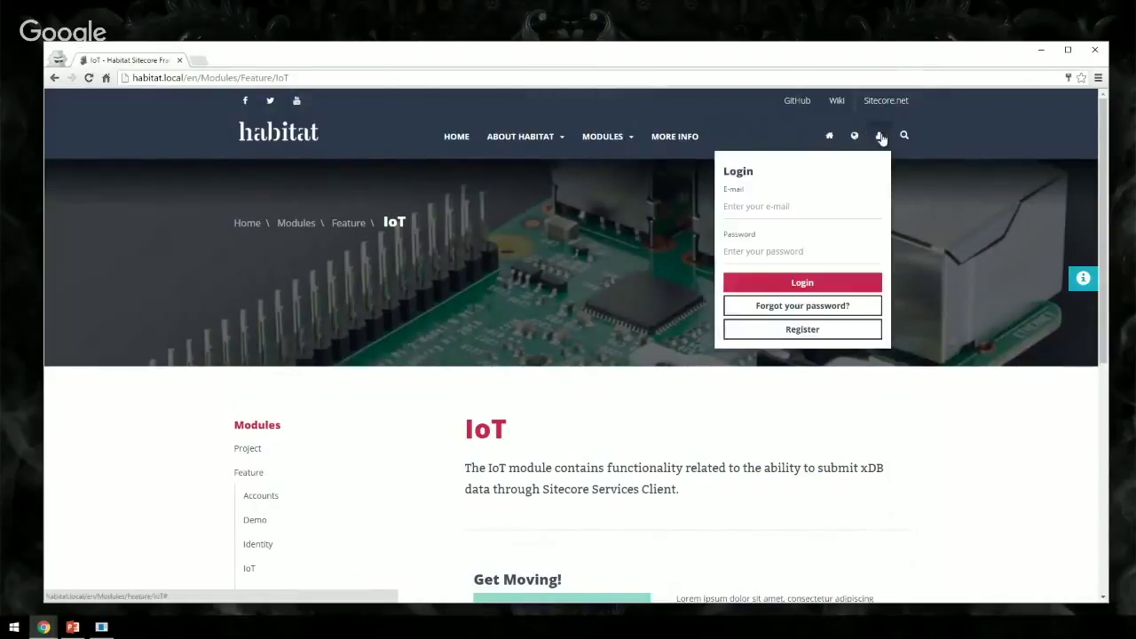
left_click(785, 207)
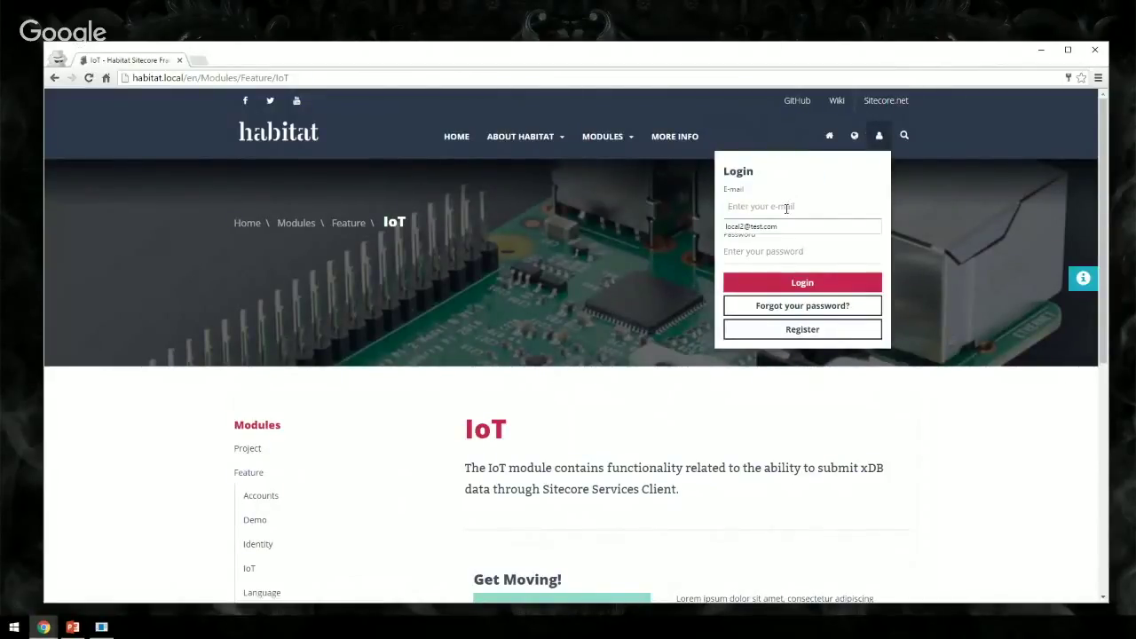
type("local1")
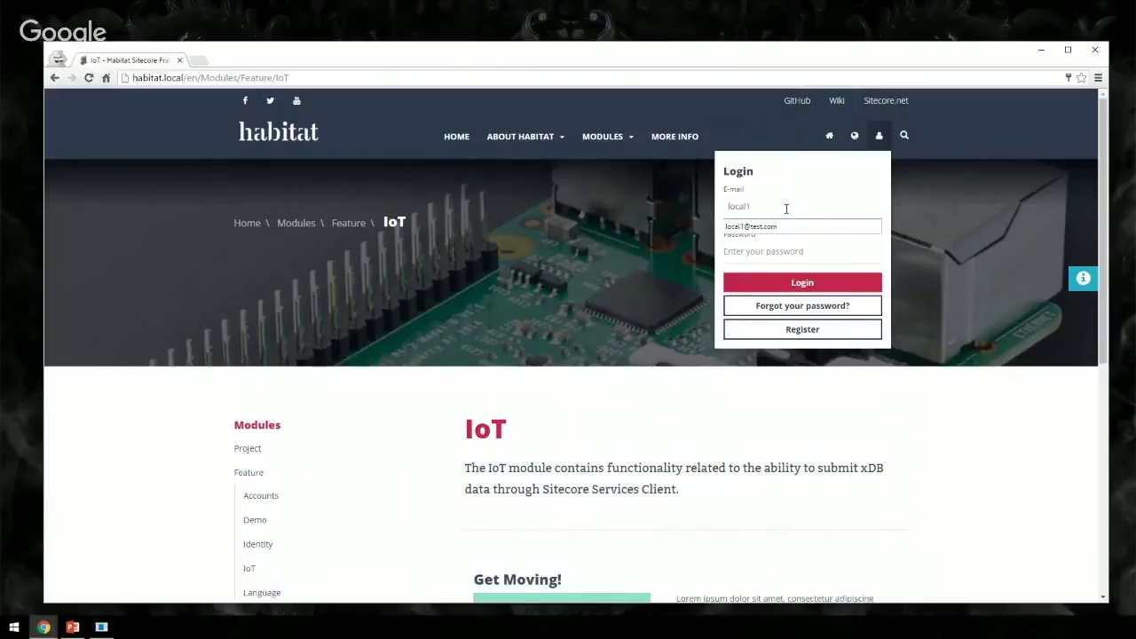
type("@test.com")
key("Tab")
type("b")
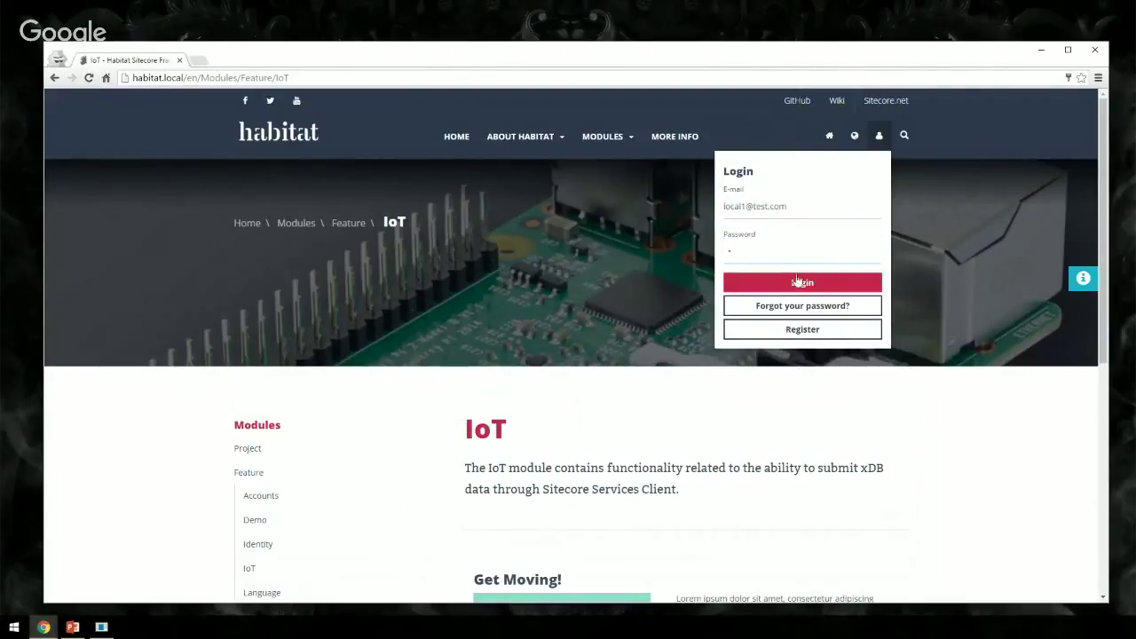
left_click(803, 286)
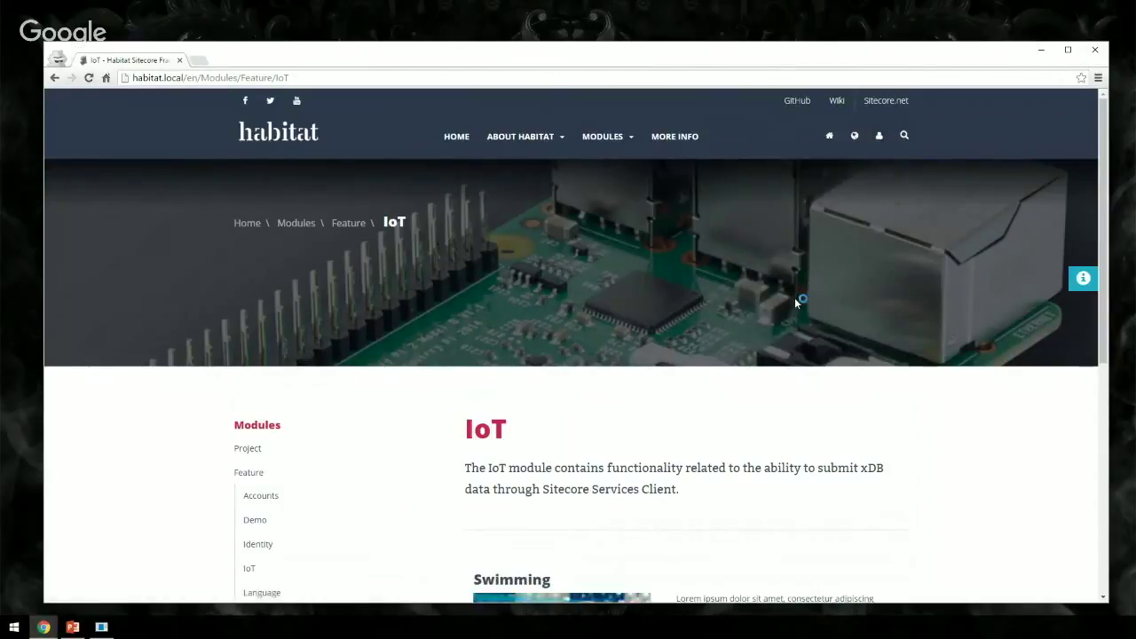
- Scroll the IoT page down to the personalised Swimming content block
scroll(795, 302, "down", 1)
scroll(793, 300, "down", 2)
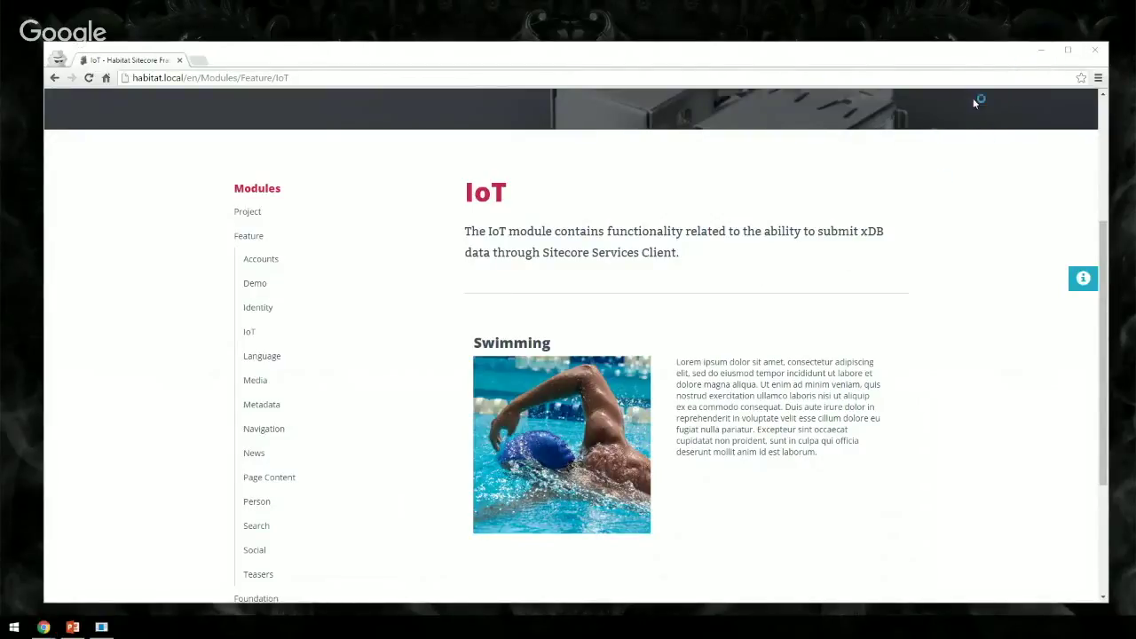
left_click(1095, 50)
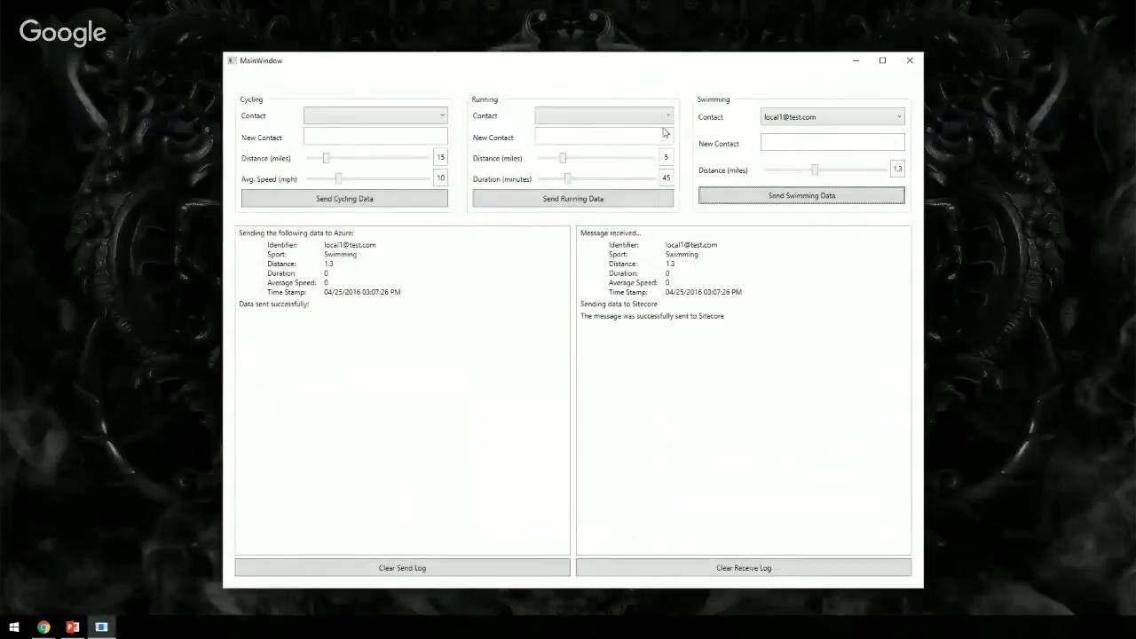
- Send a 9-mile, 61-minute Running session for the second test contact
left_click(638, 116)
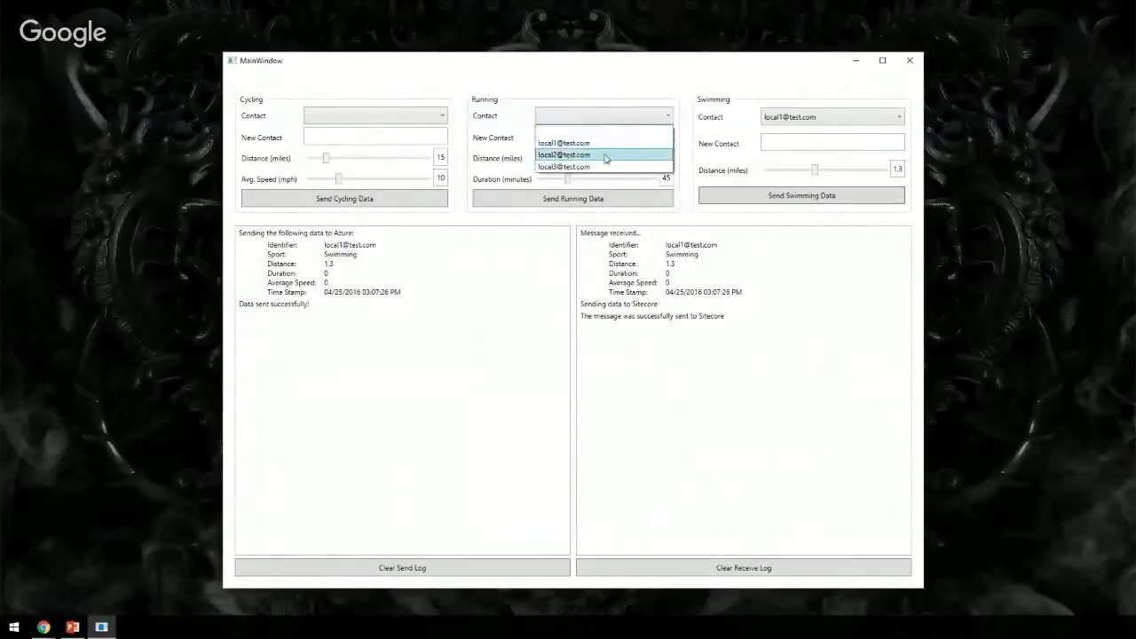
left_click(609, 155)
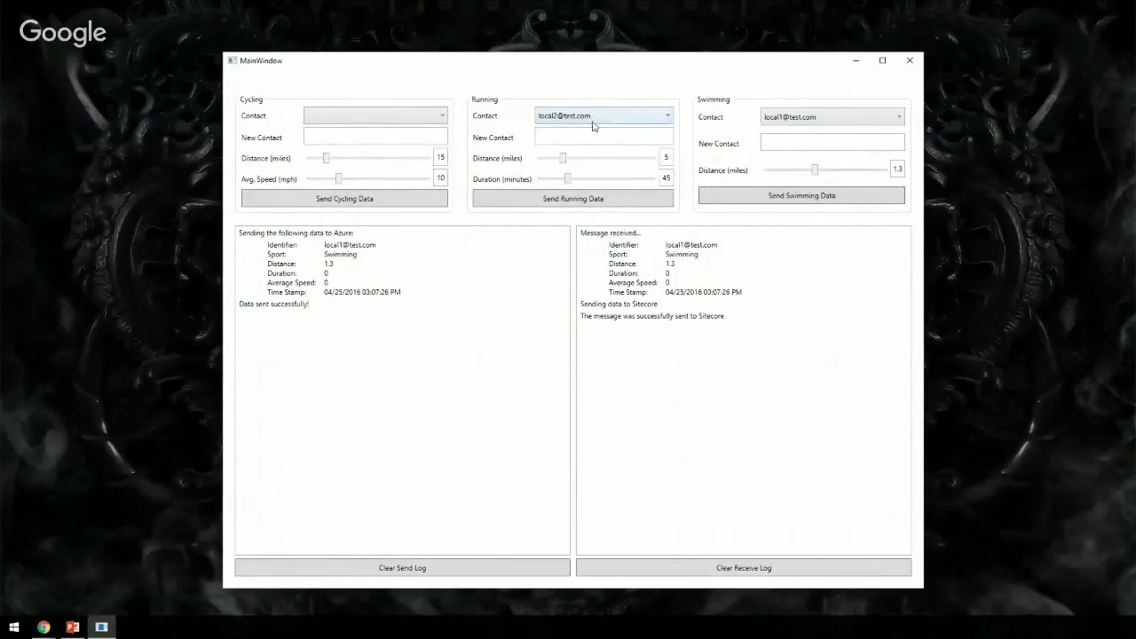
left_click_drag(563, 159, 585, 168)
left_click_drag(569, 180, 586, 181)
left_click(589, 202)
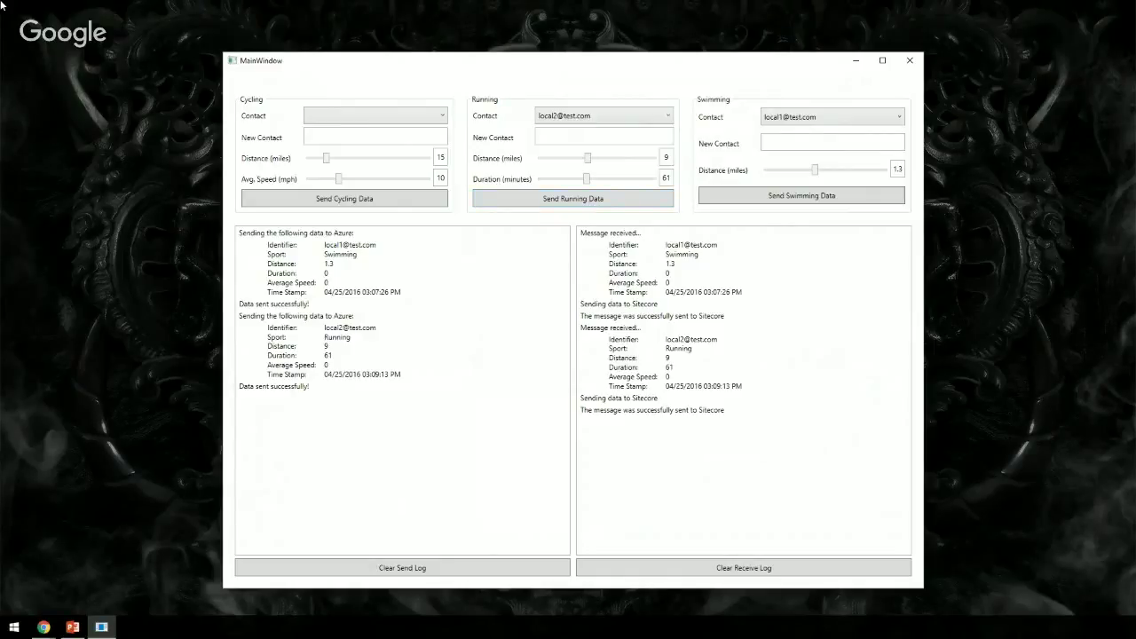
- Return to Chrome and load the habitat.local home page, replacing an accidental 'hsbi' search
key("alt+Tab")
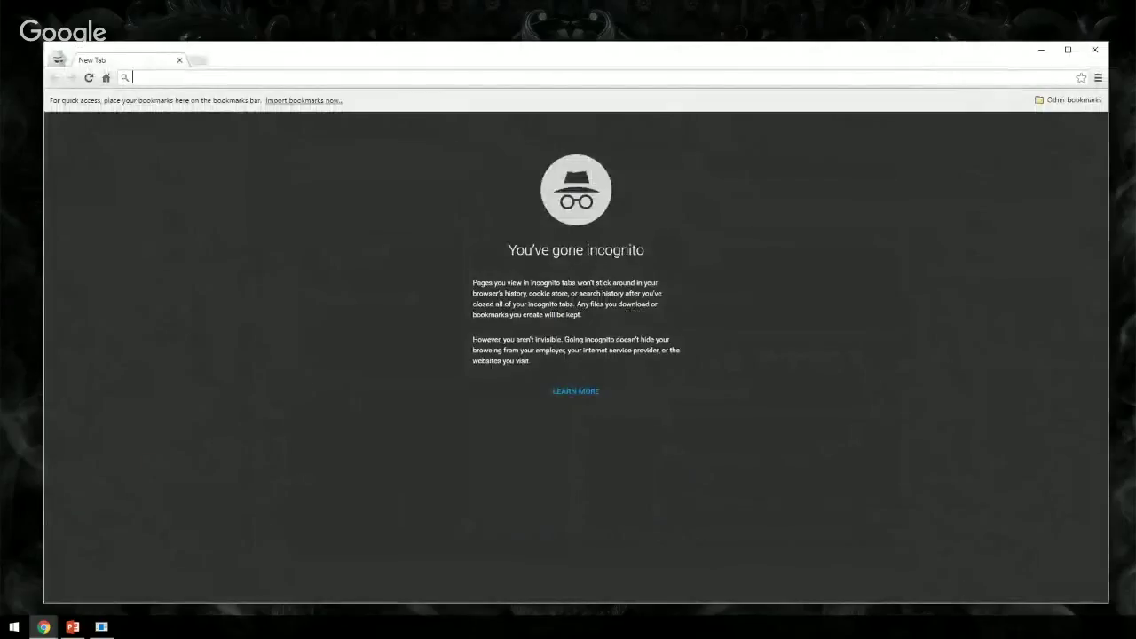
type("hsbi")
key("Return")
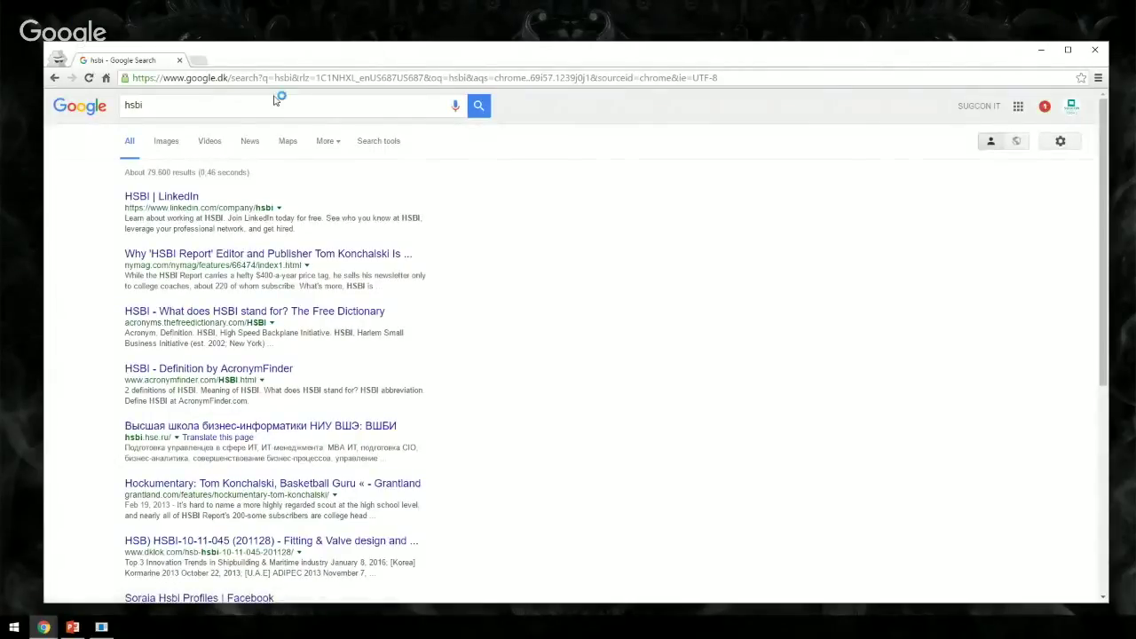
left_click(337, 82)
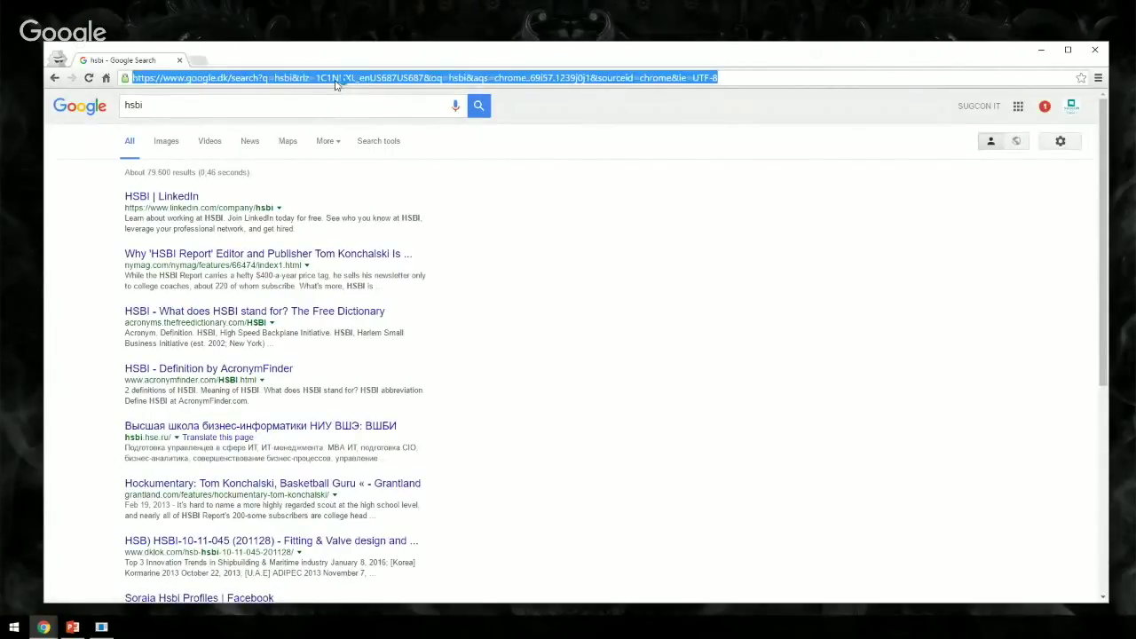
type("habitat.local/")
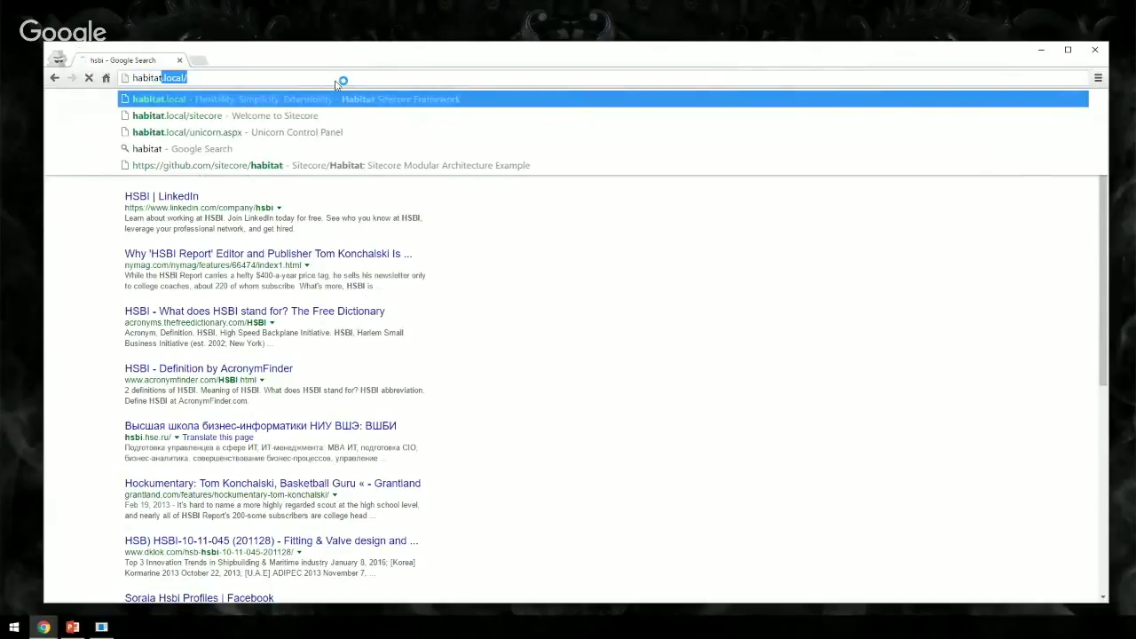
key("Return")
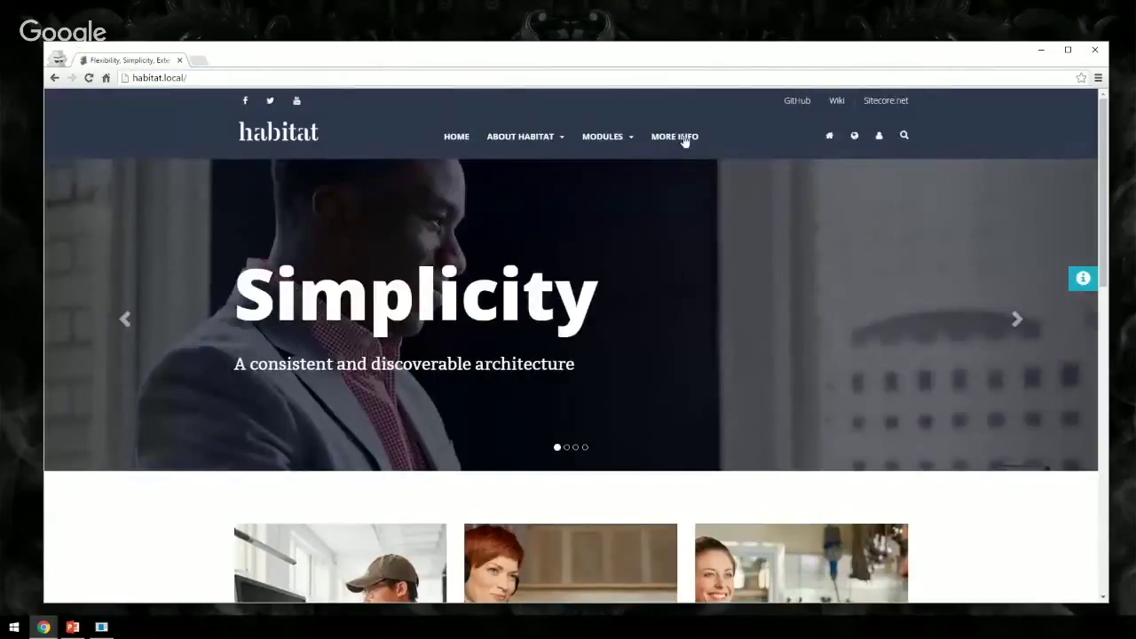
- Log out the current contact and log in as the second test contact
left_click(879, 136)
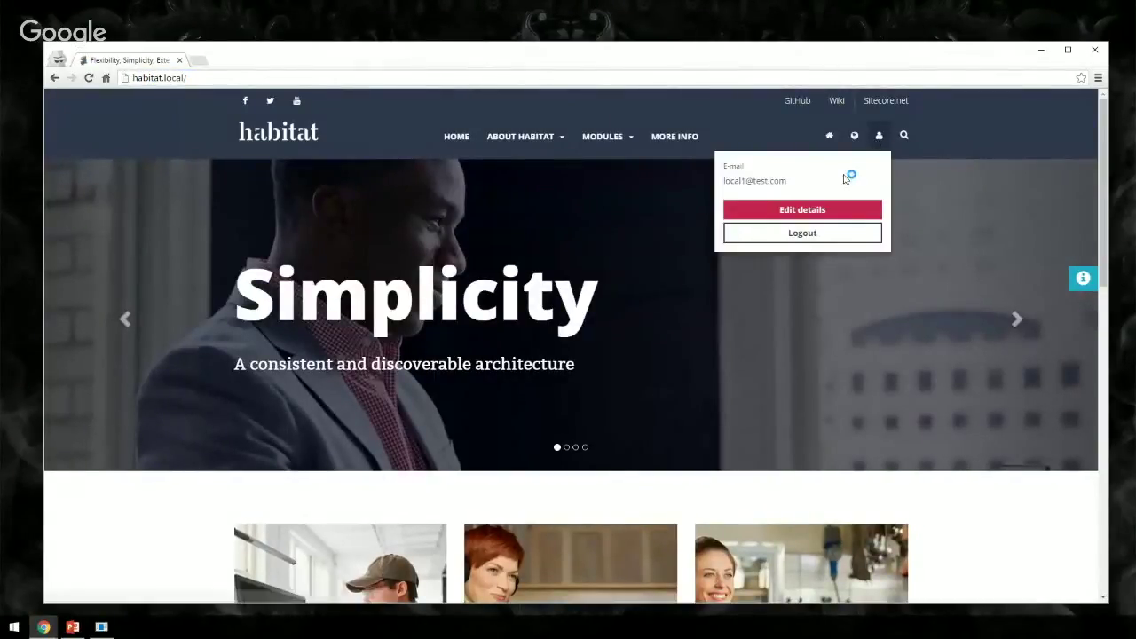
left_click(802, 233)
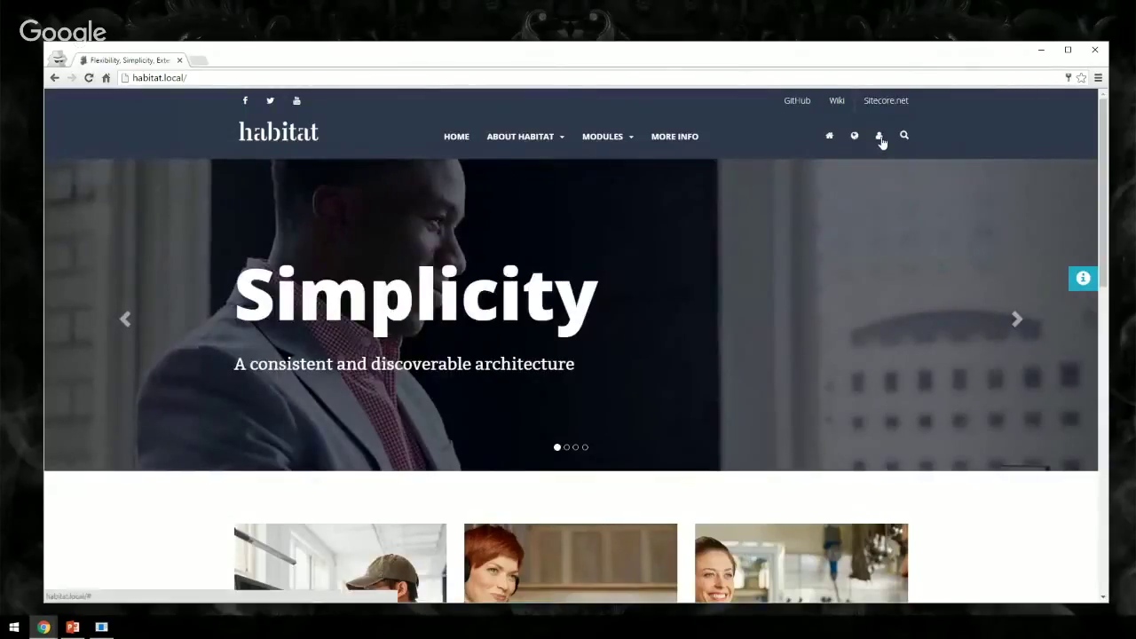
left_click(879, 139)
left_click(799, 215)
type("local2")
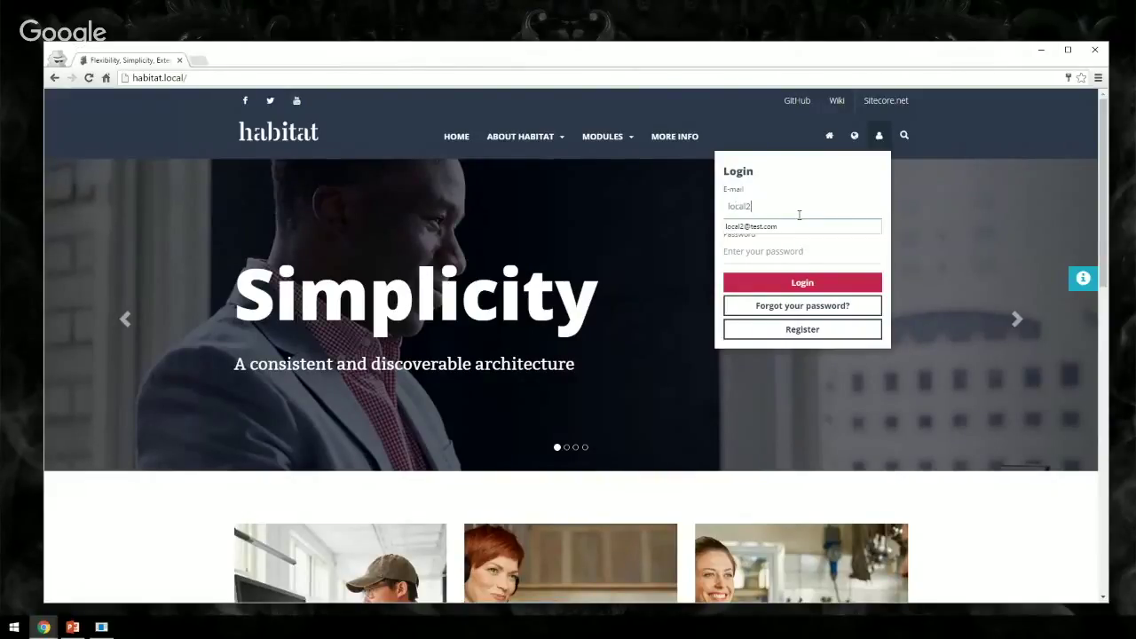
type("@test.c")
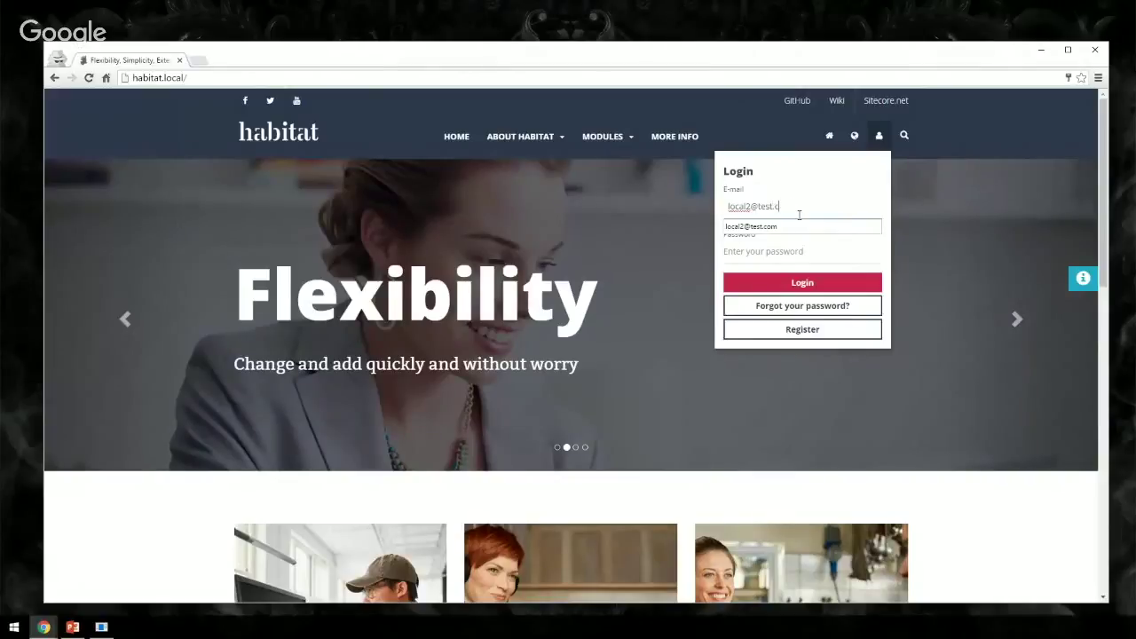
key("Down")
key("Tab")
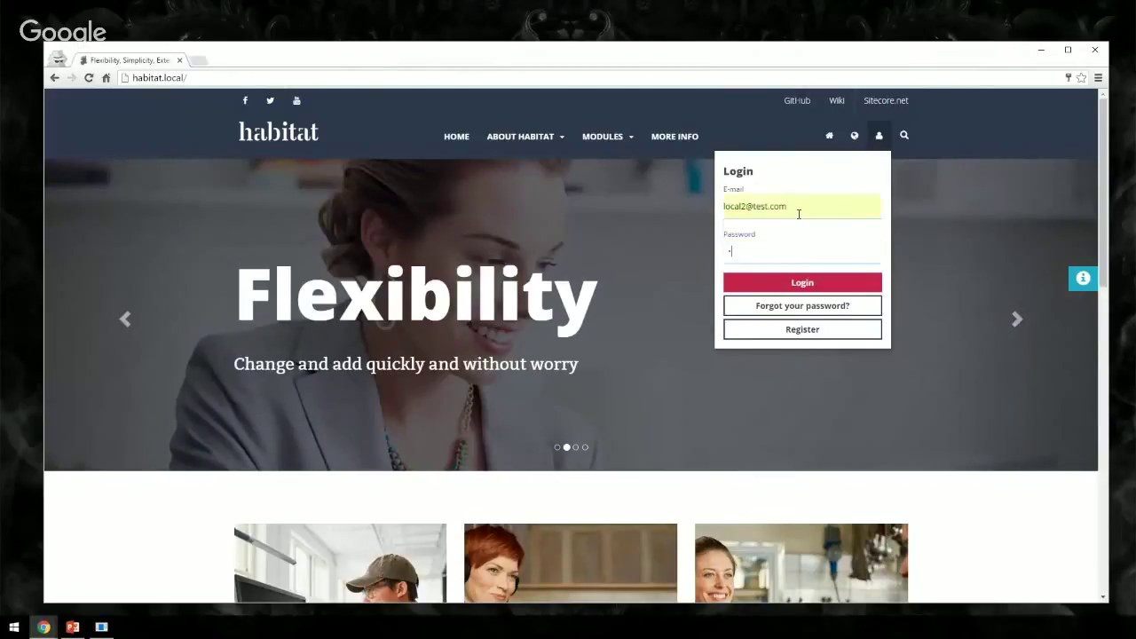
left_click(790, 282)
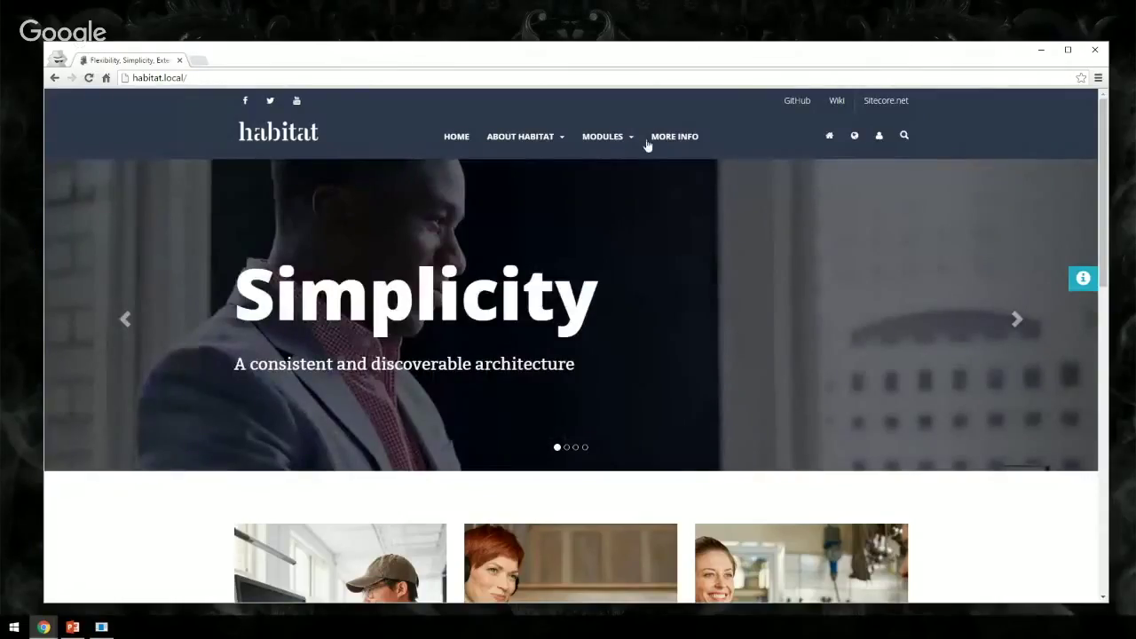
- Open the IoT module page via MODULES > Feature to view its Running content block
left_click(619, 142)
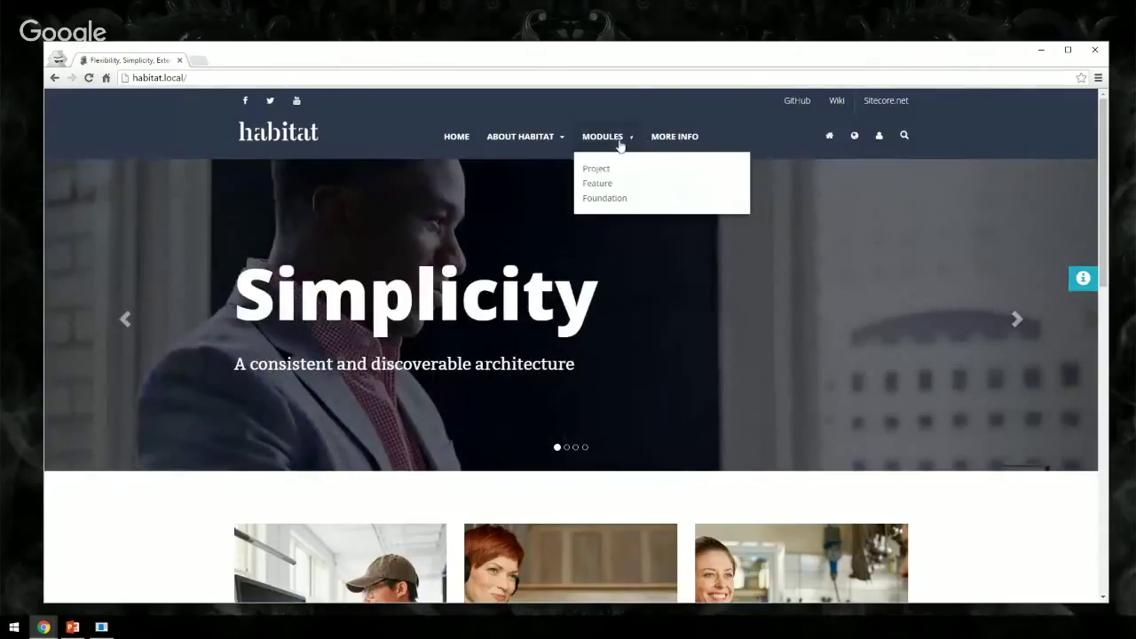
left_click(613, 184)
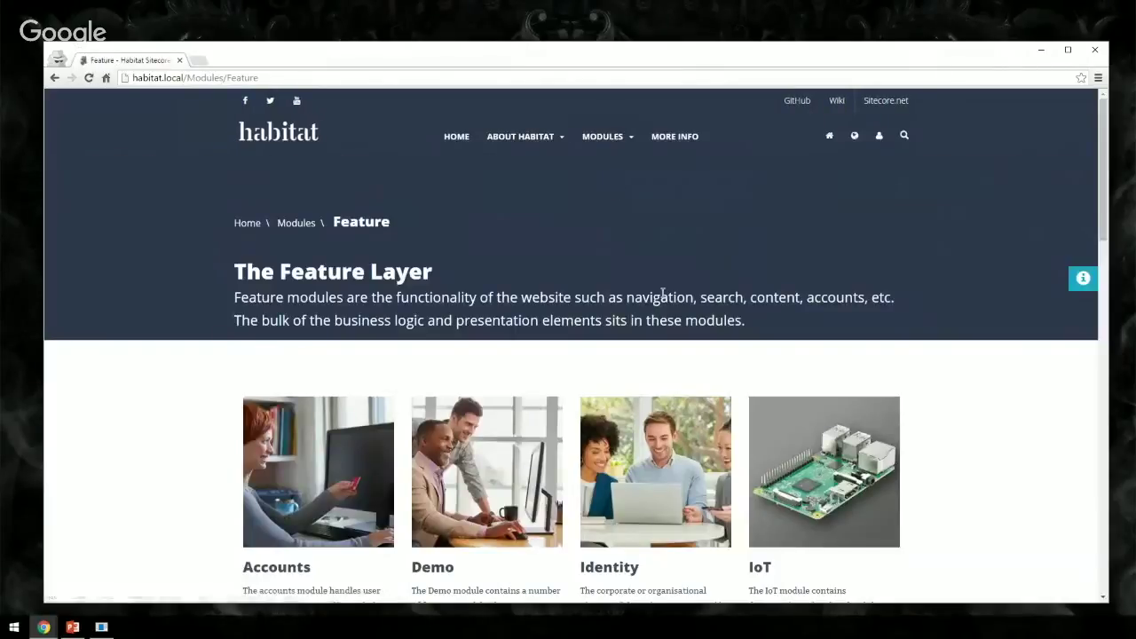
left_click(796, 454)
scroll(791, 456, "down", 3)
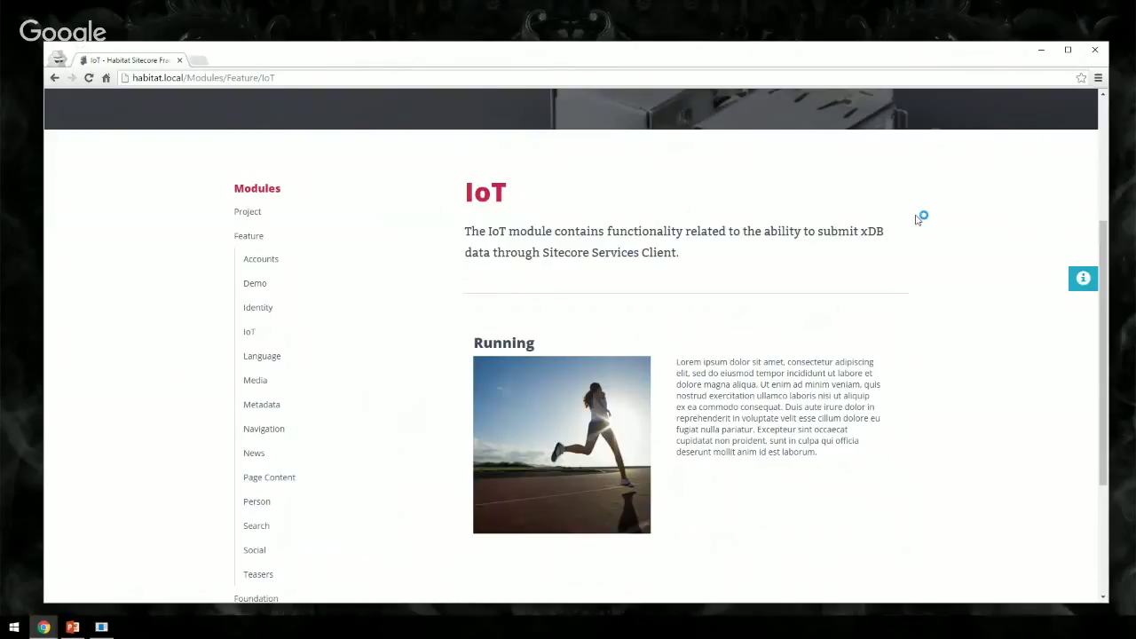
left_click(1094, 48)
- Send Cycling data for the third test contact
left_click(419, 113)
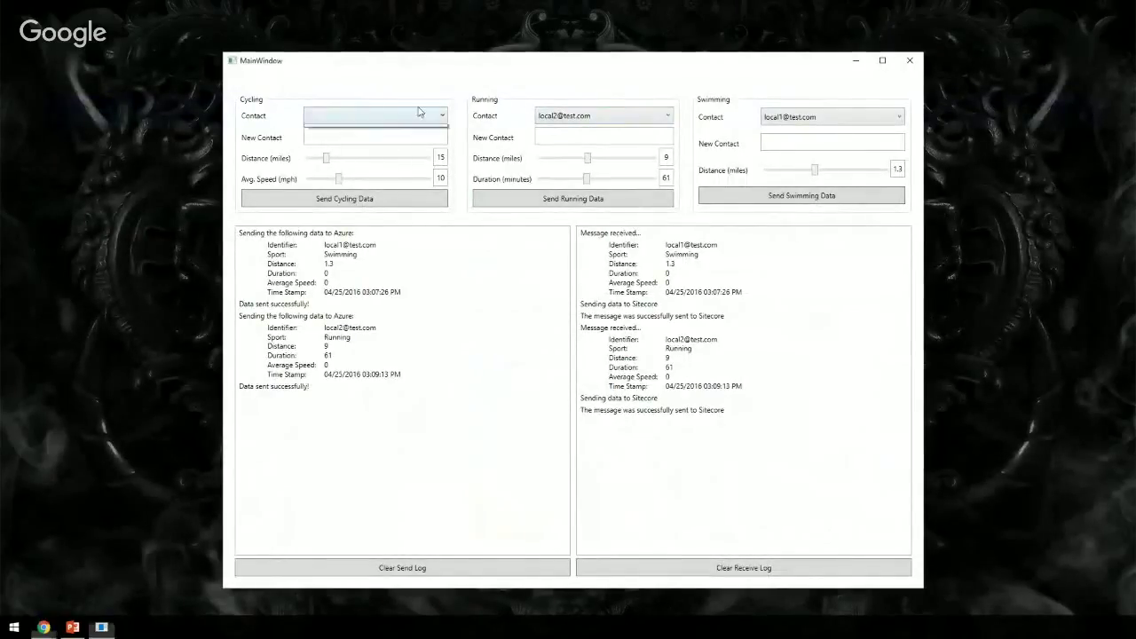
left_click(363, 178)
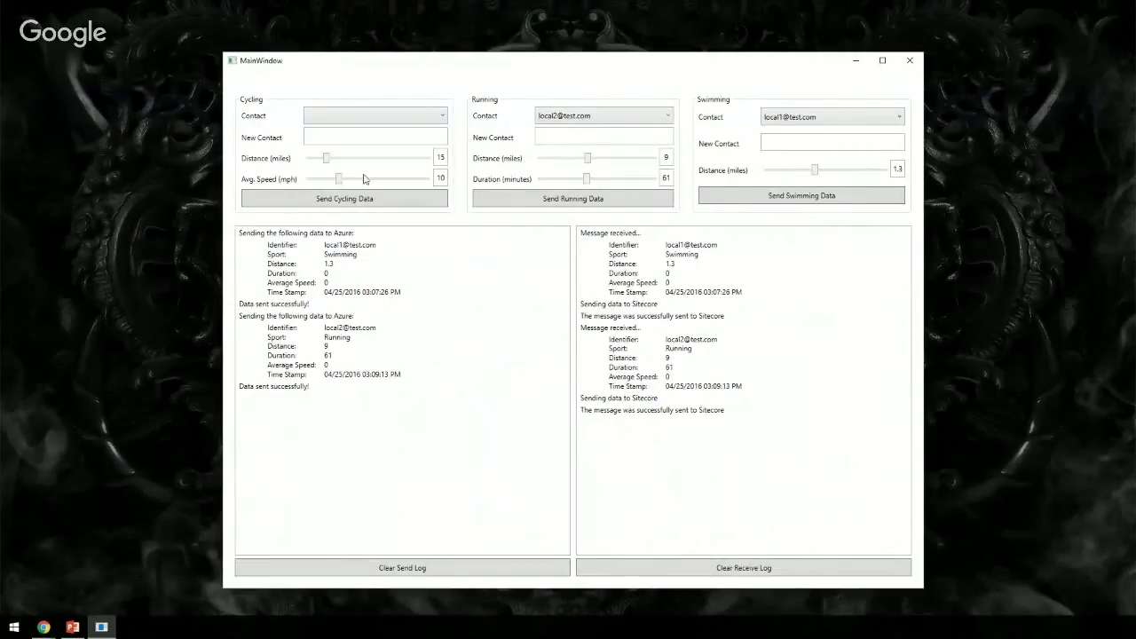
left_click(372, 121)
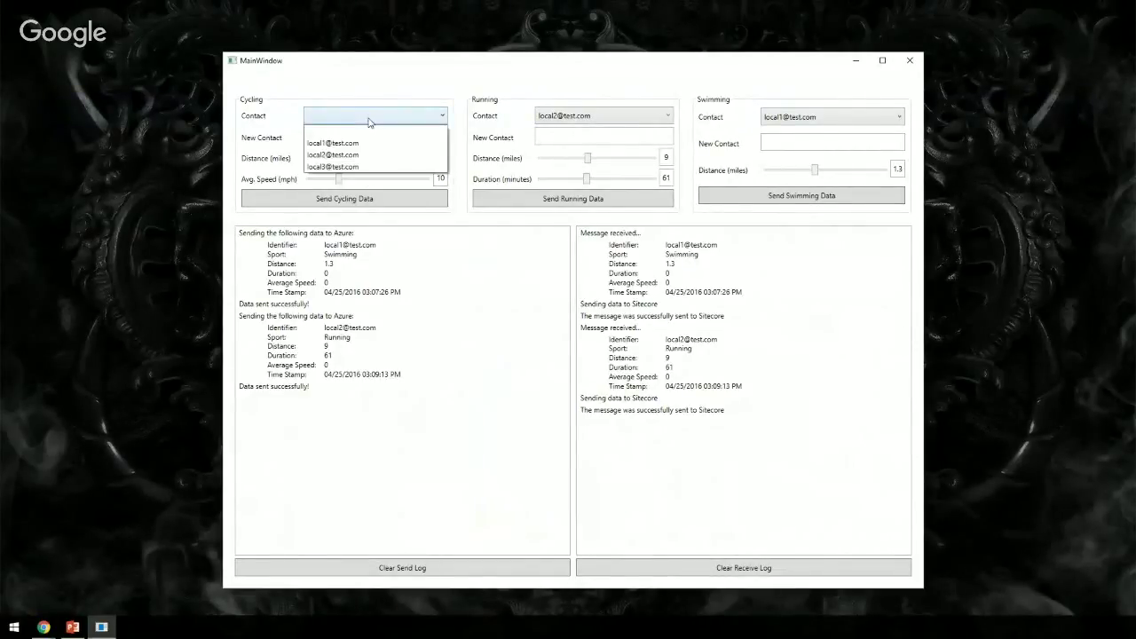
left_click(353, 168)
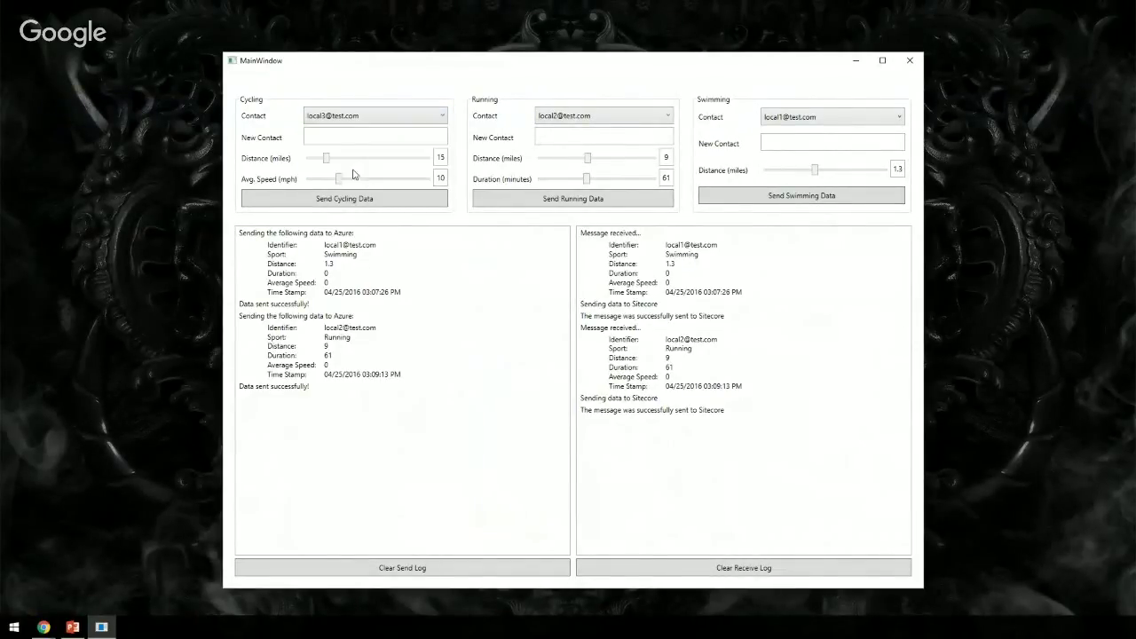
left_click(387, 205)
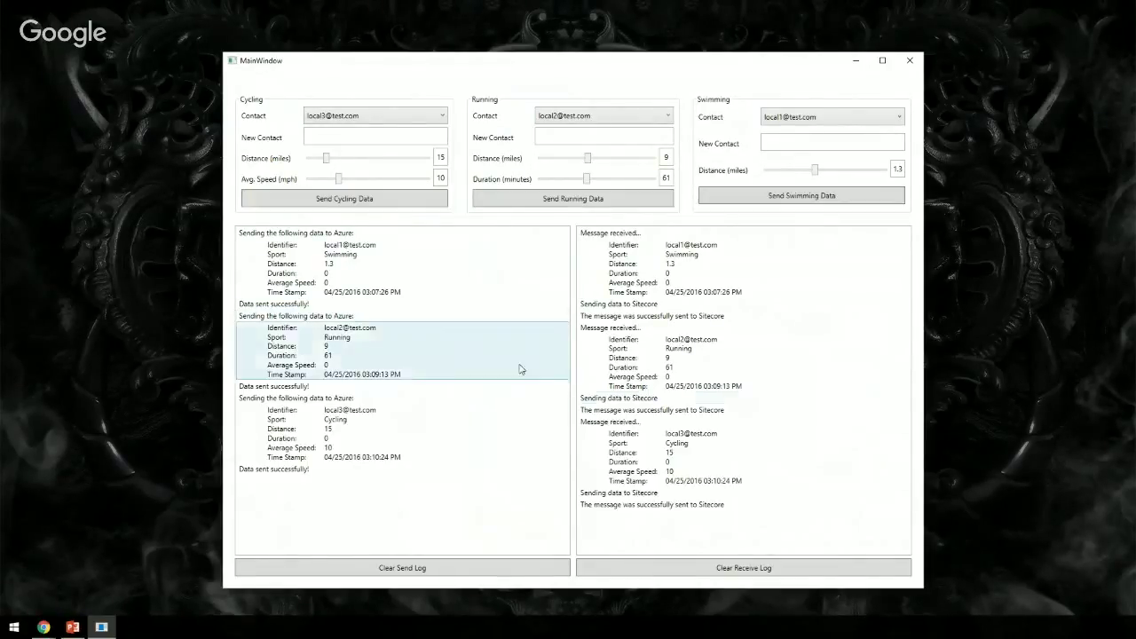
- Send Running data for the third test contact
left_click(585, 116)
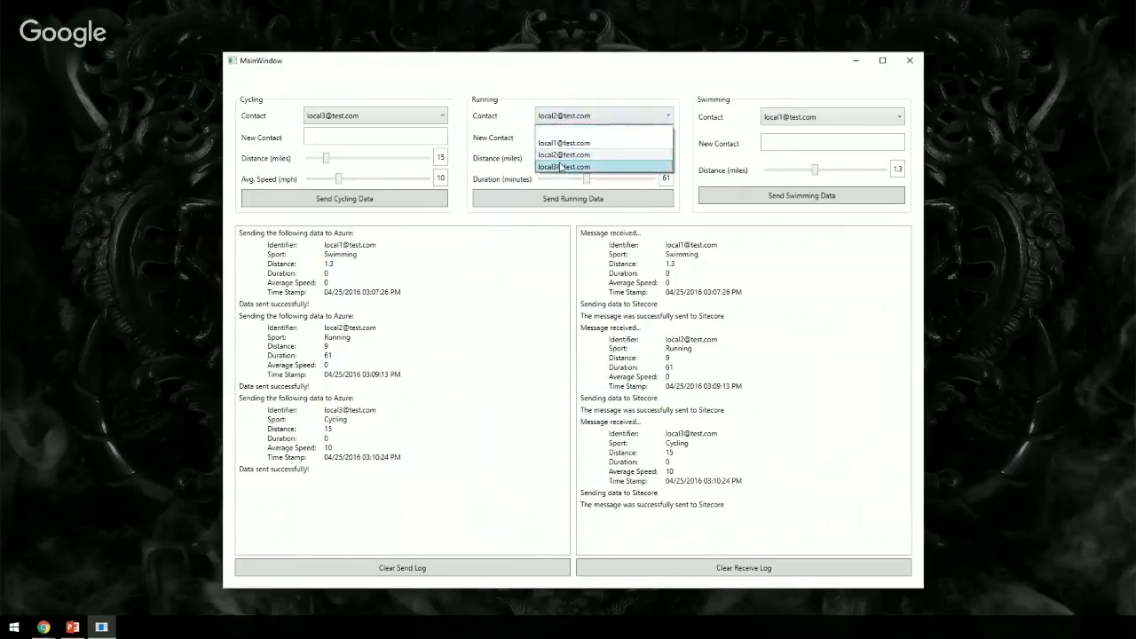
left_click(564, 166)
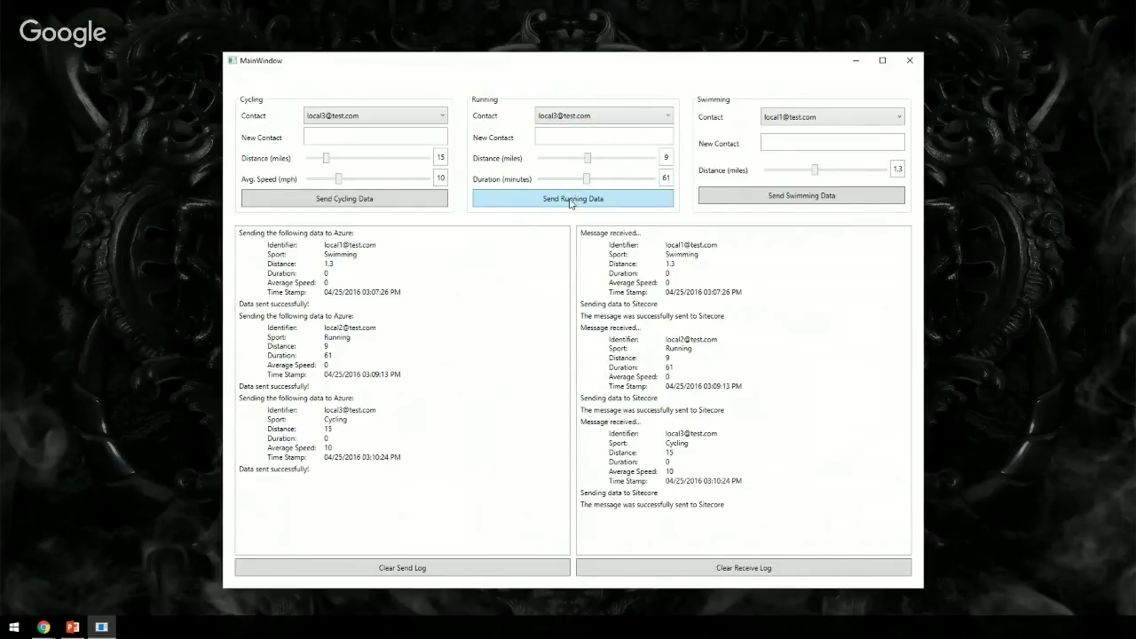
left_click(572, 201)
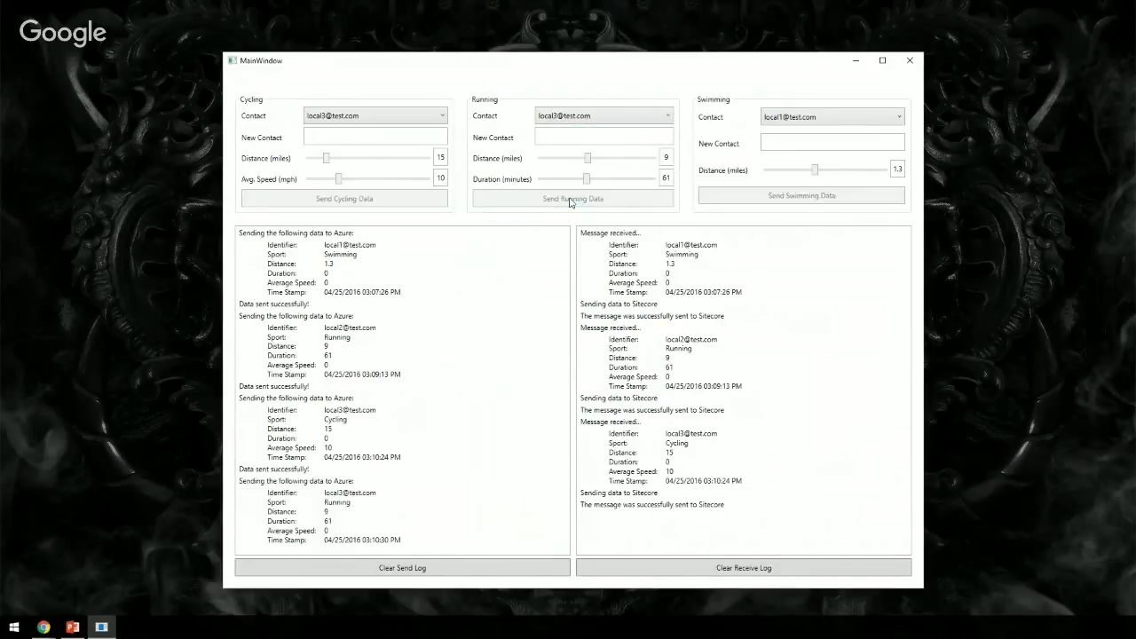
- Send Swimming data for the third test contact and minimize the test app
left_click(786, 117)
left_click(790, 168)
left_click(798, 196)
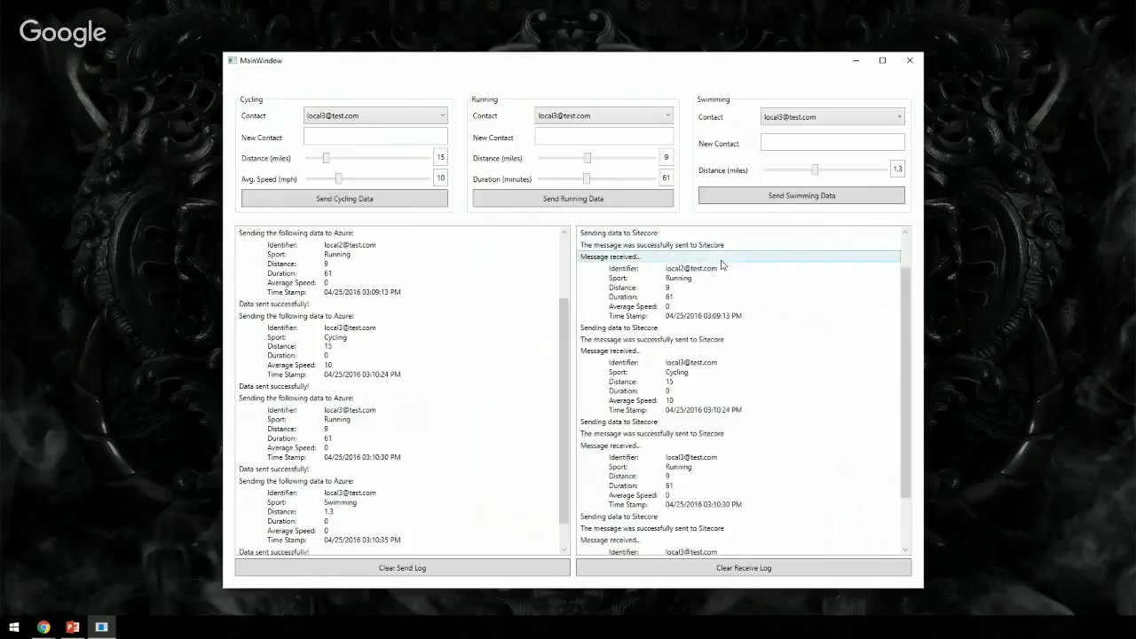
left_click(856, 60)
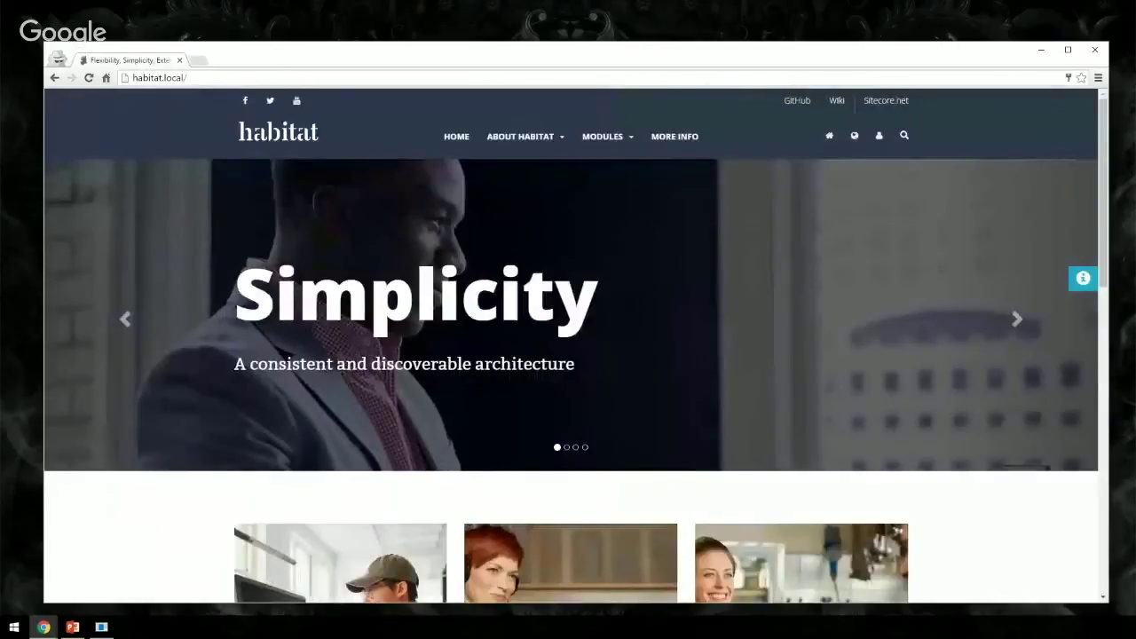
- Log in to Habitat with the third test contact's e-mail and password
left_click(880, 140)
left_click(791, 208)
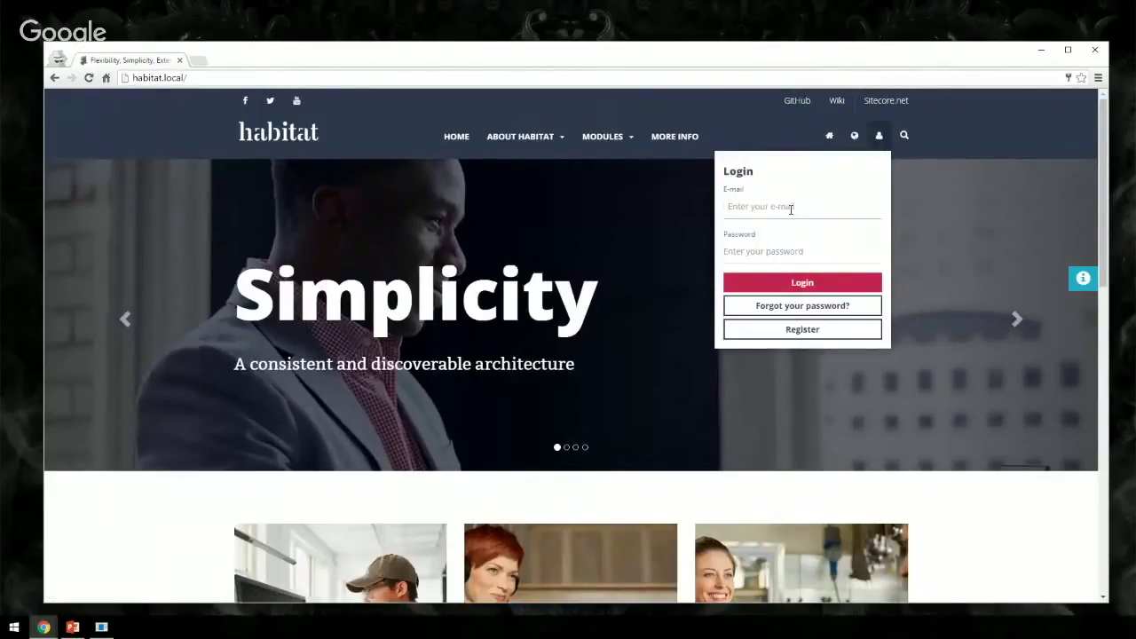
type("local3")
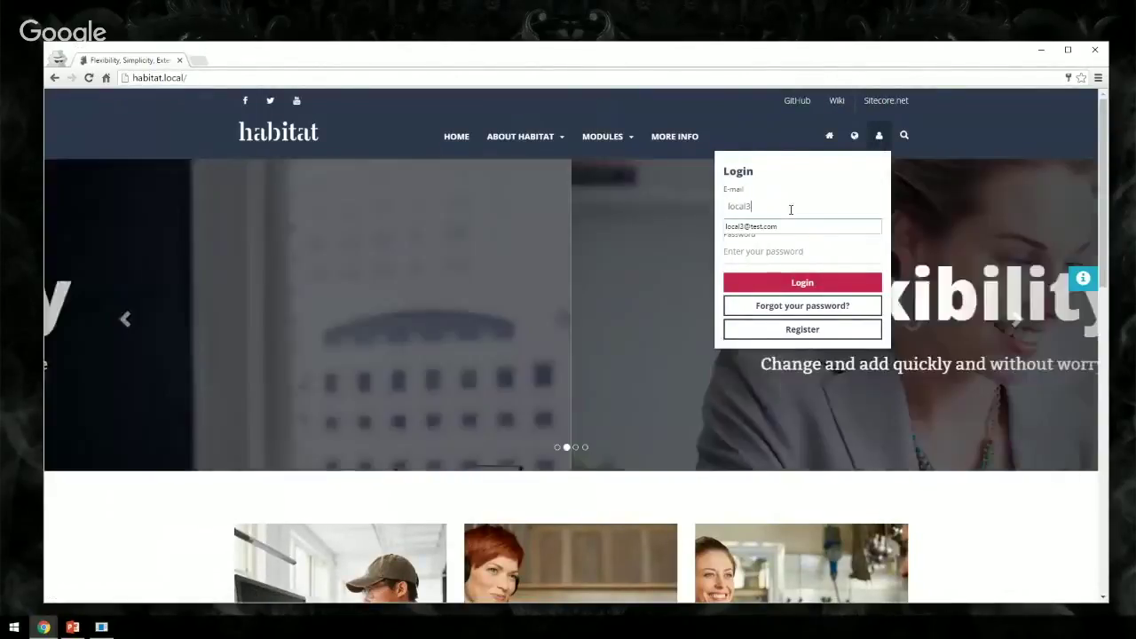
type("@test.com")
key("Tab")
type("b")
key("Tab")
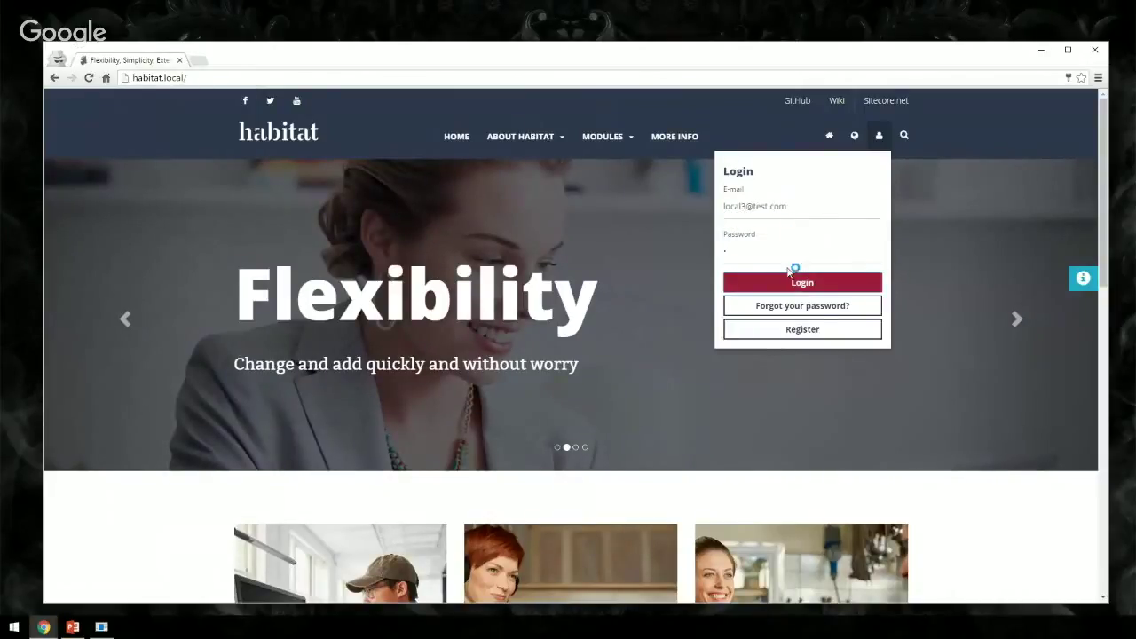
left_click(802, 289)
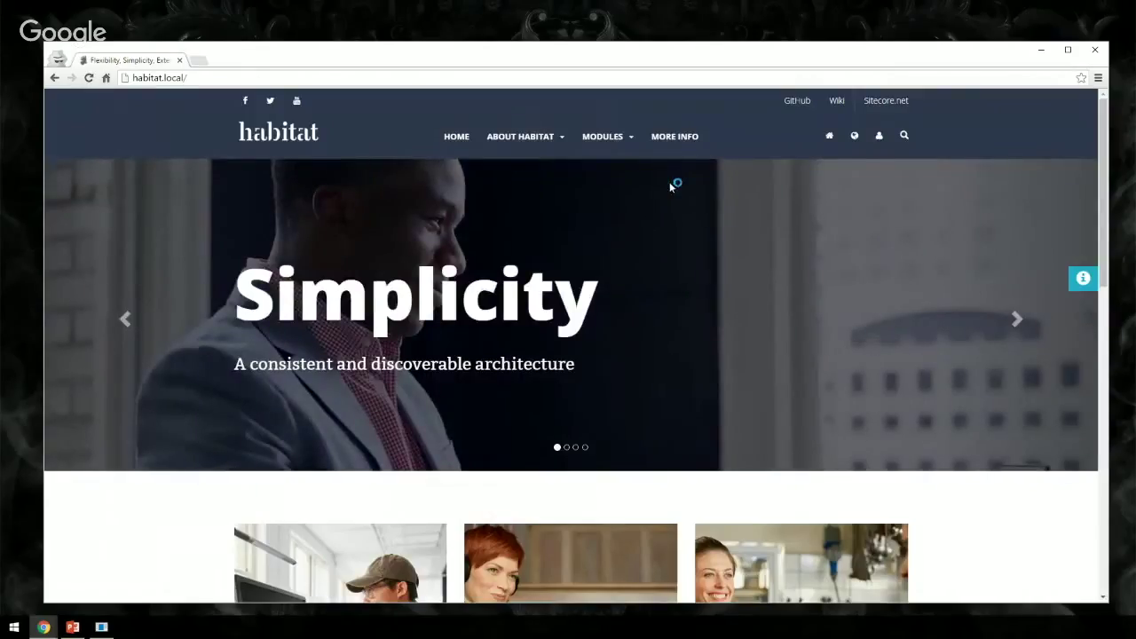
- Check the Triathlon block on the IoT page via MODULES > Feature, then close Chrome
mouse_move(619, 142)
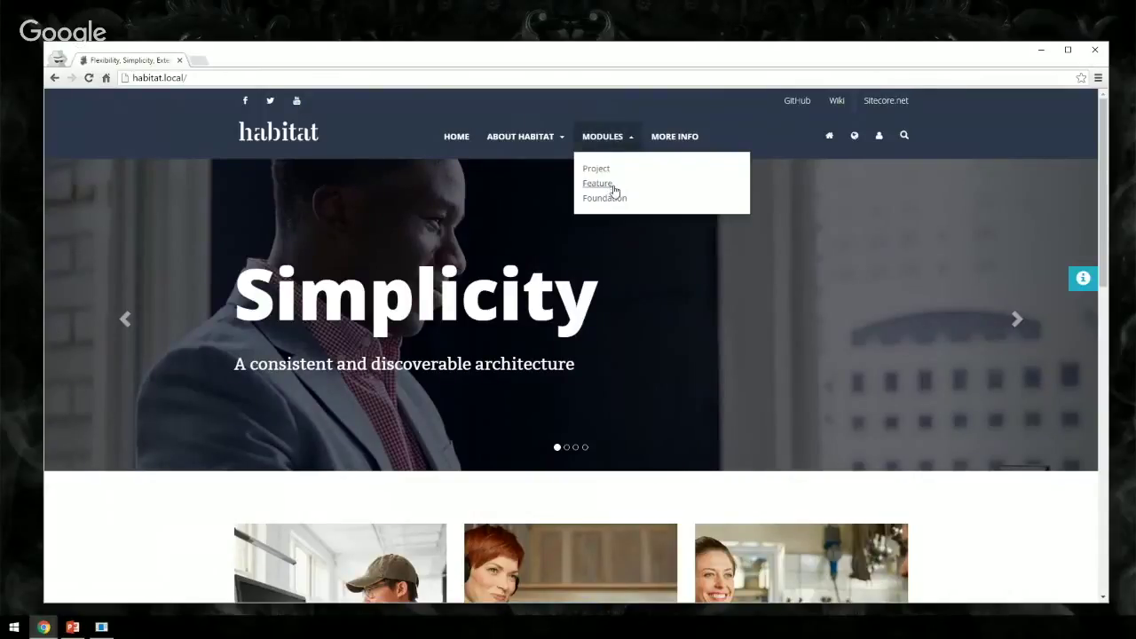
left_click(614, 186)
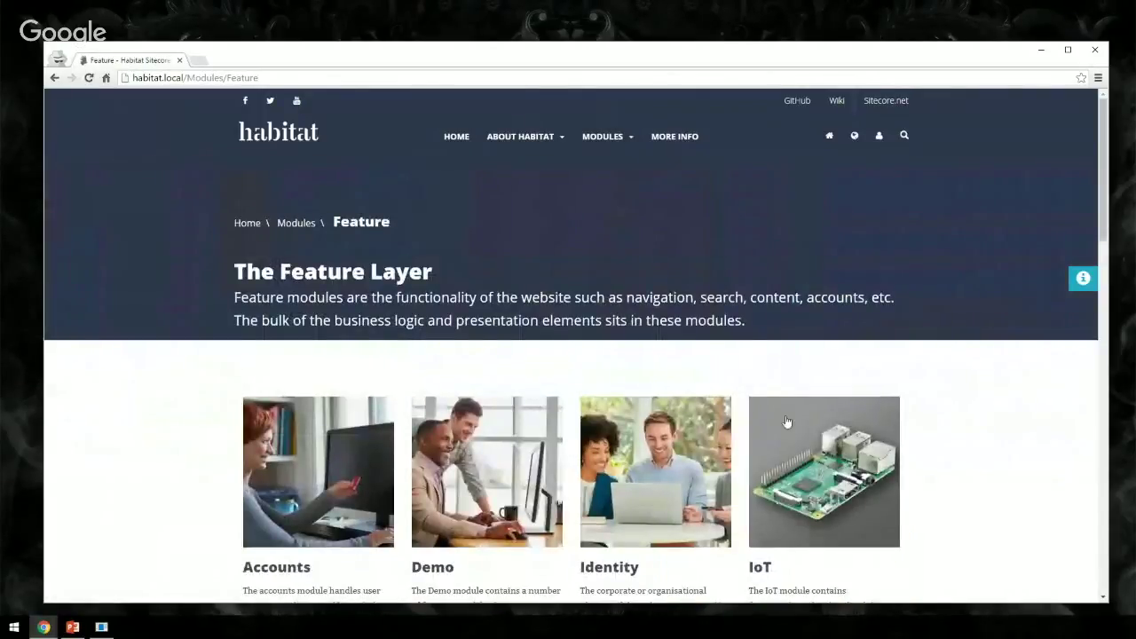
left_click(783, 431)
scroll(772, 417, "down", 2)
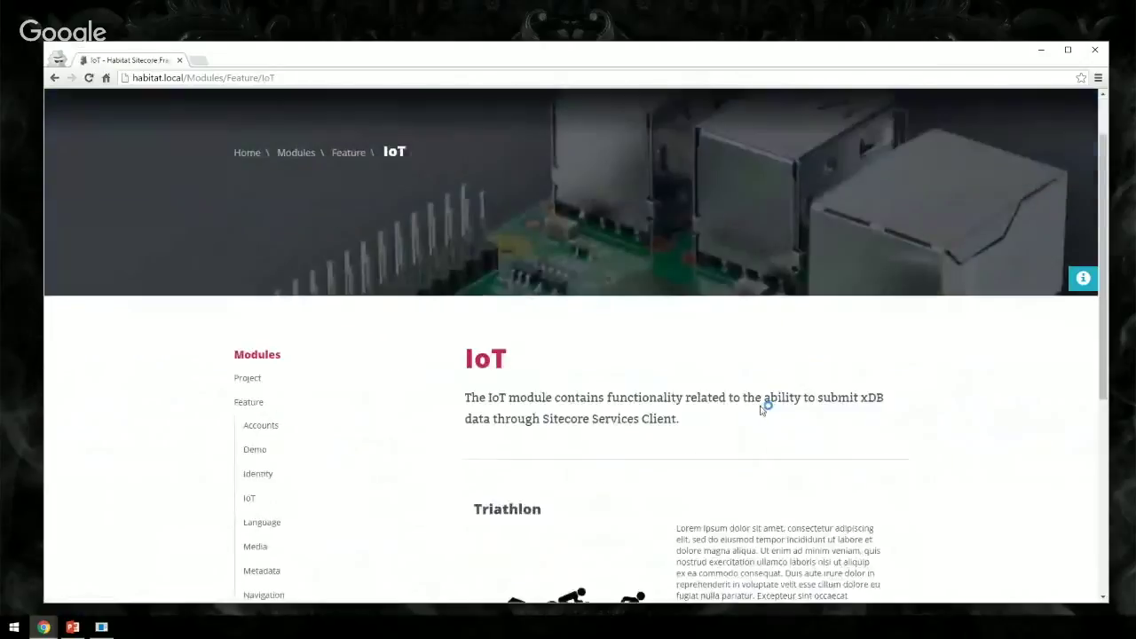
scroll(756, 410, "down", 1)
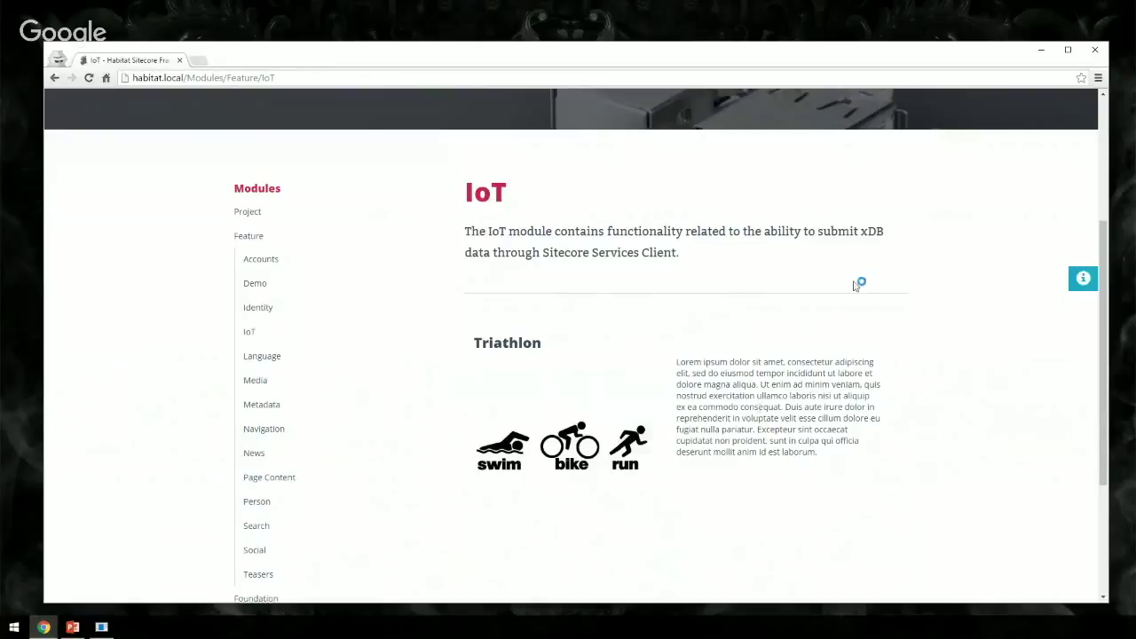
key("alt+F4")
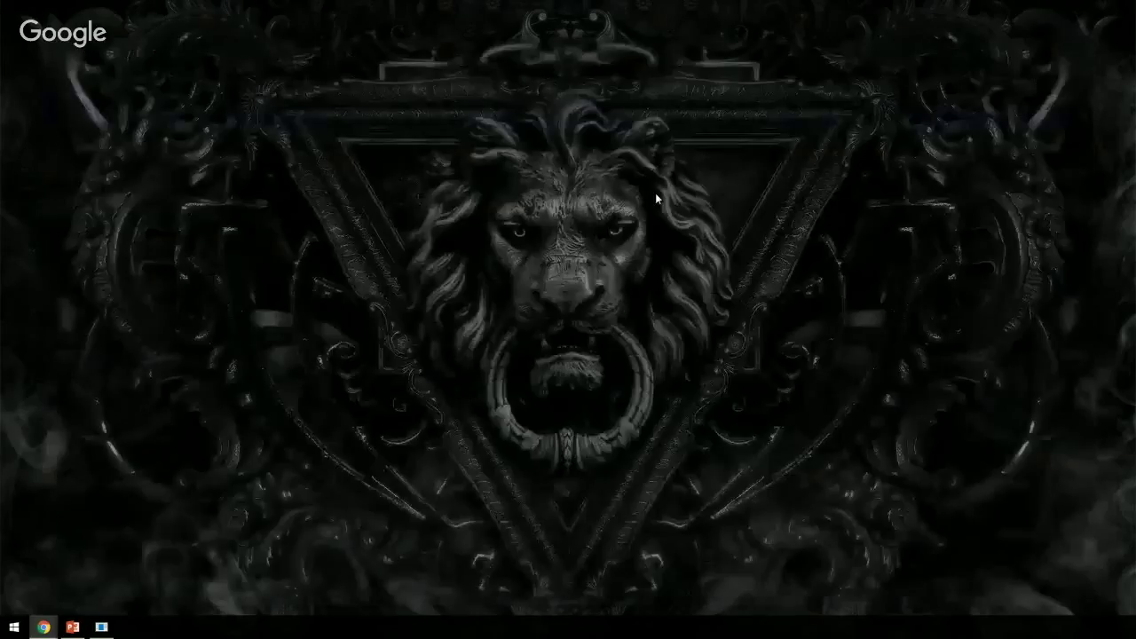